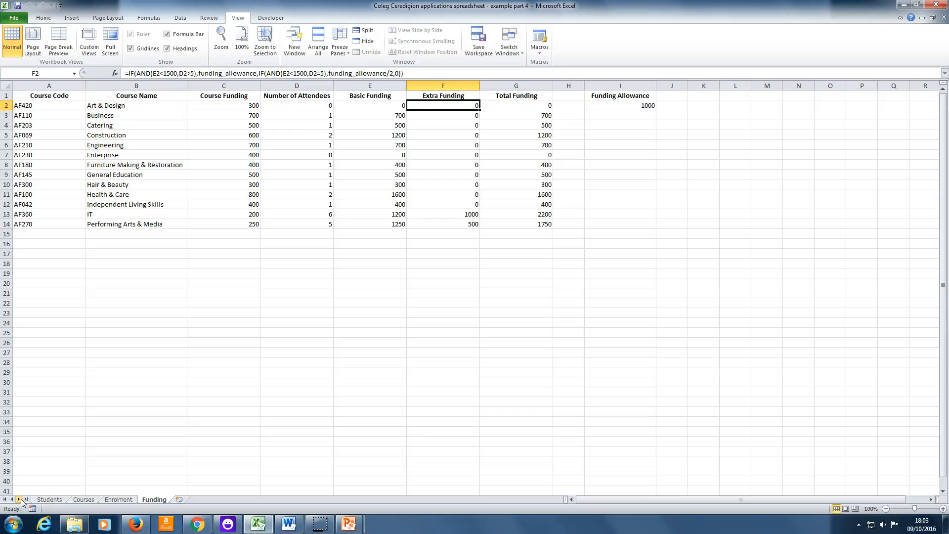
Review the Enrolment, Courses, Students and Funding sheets, including the Extra Funding formula in cell F2 of the Funding sheet.
click(118, 500)
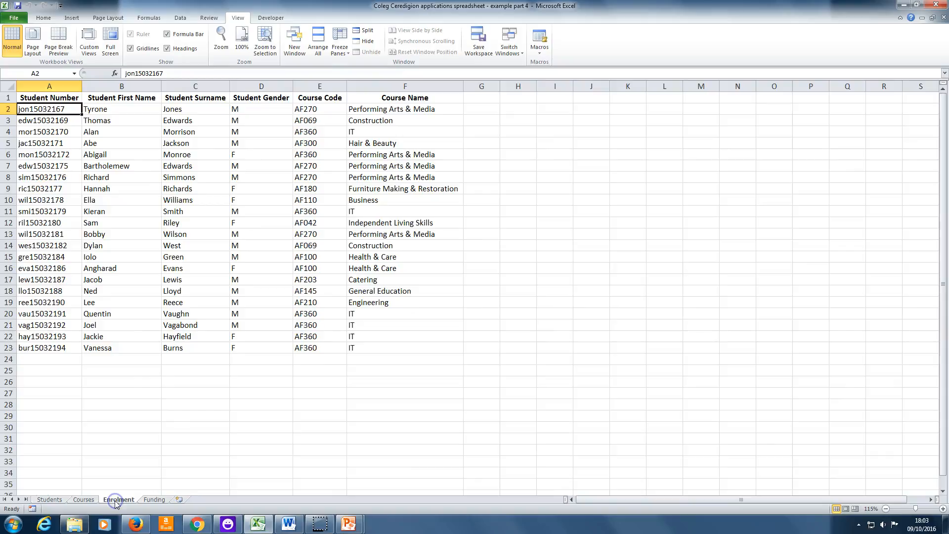
click(153, 500)
click(83, 499)
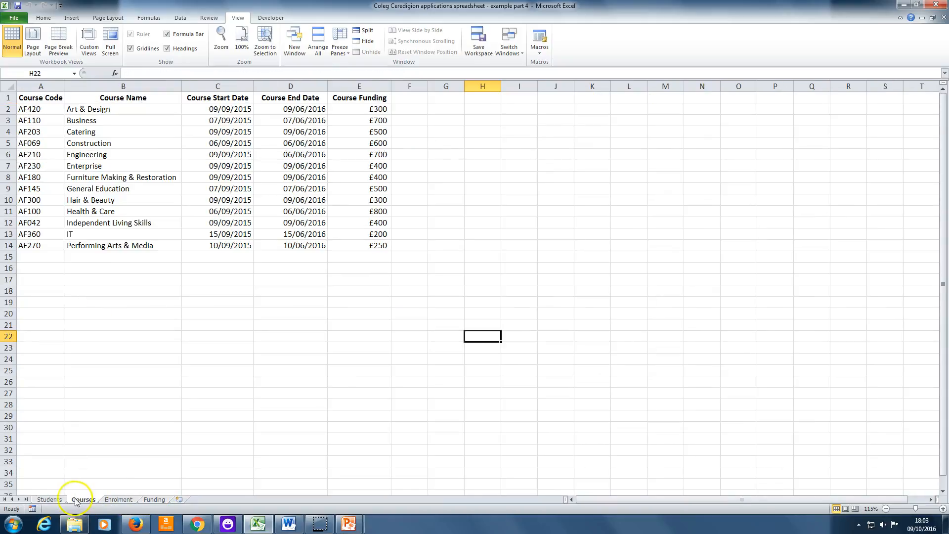
click(50, 500)
click(104, 499)
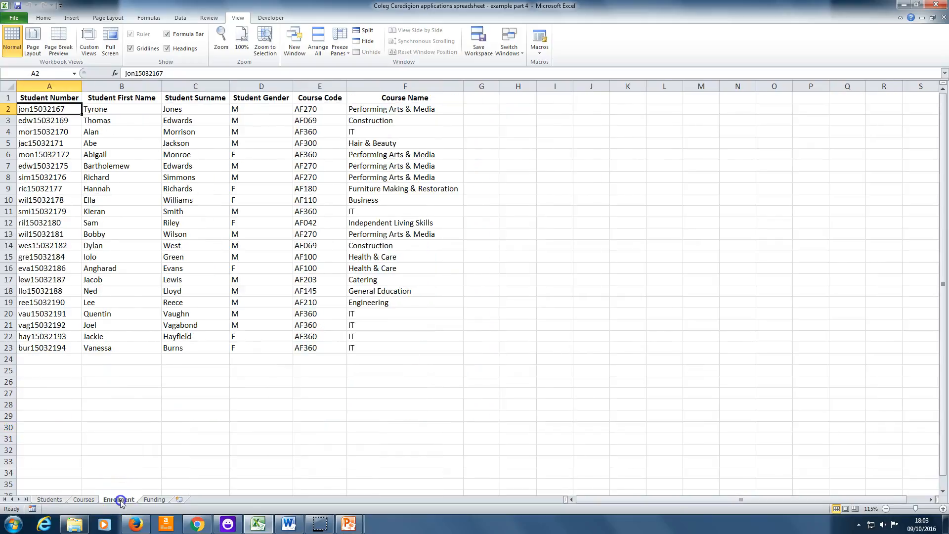
click(150, 499)
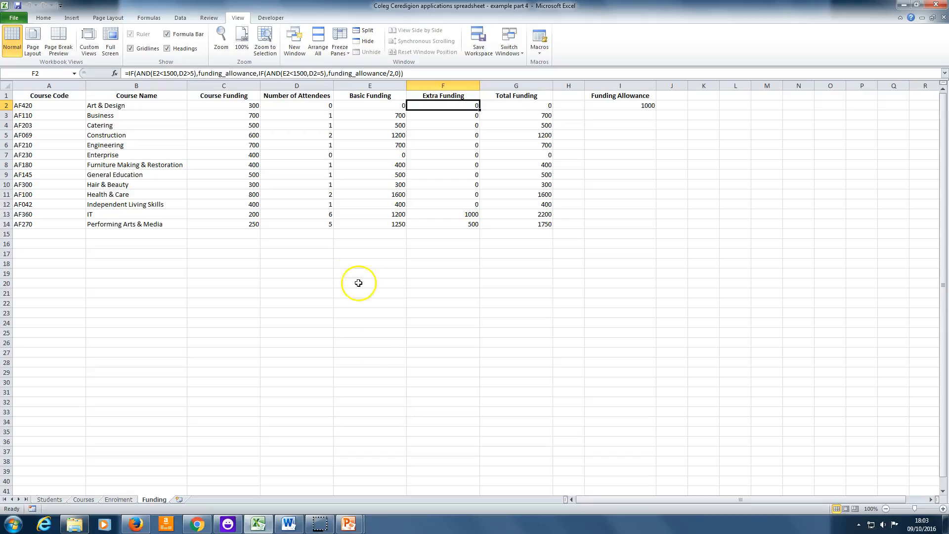
double_click(437, 102)
click(439, 131)
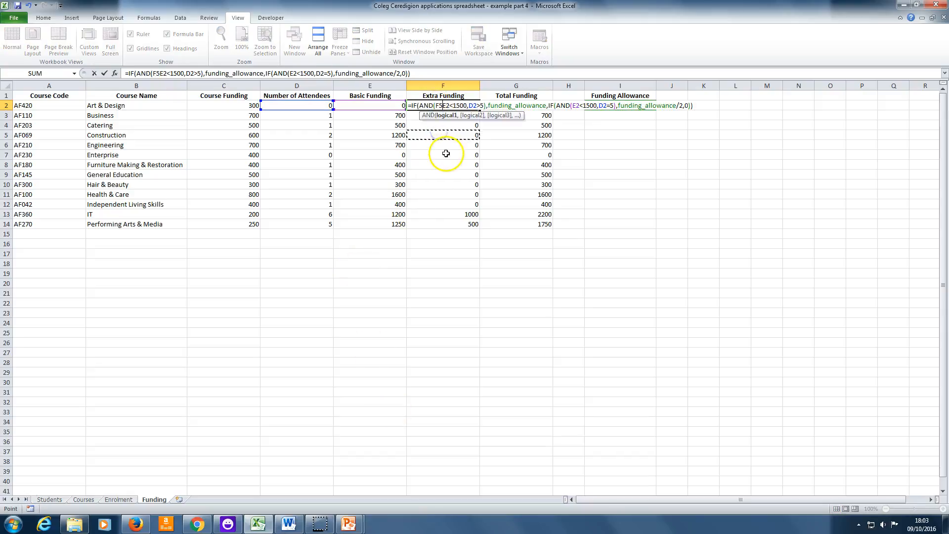
key(Escape)
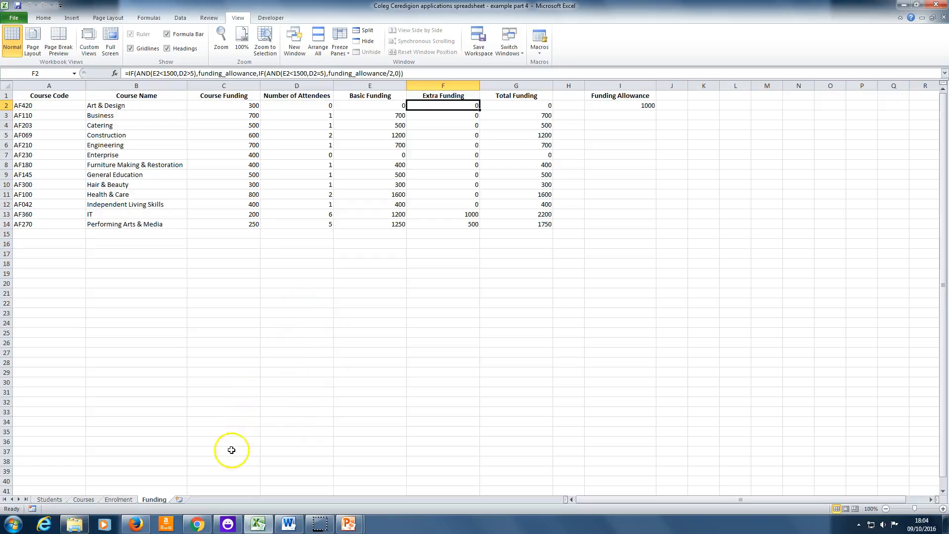
Add a new worksheet named HOME in front of the Students sheet.
click(179, 500)
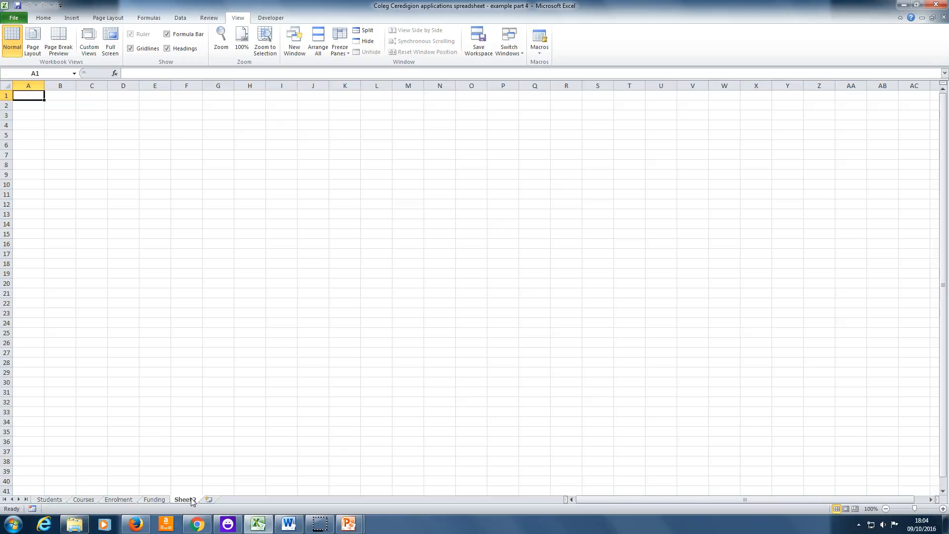
drag(191, 498, 36, 496)
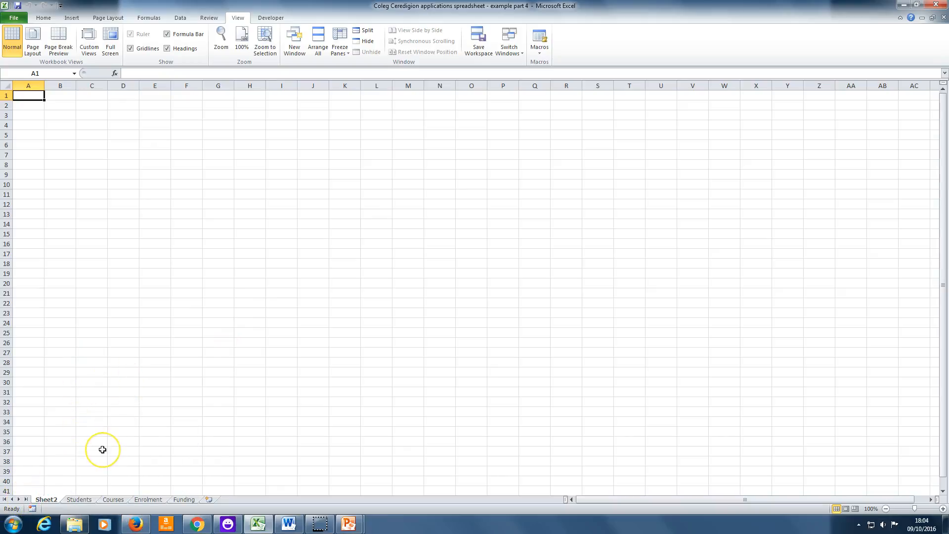
right_click(53, 501)
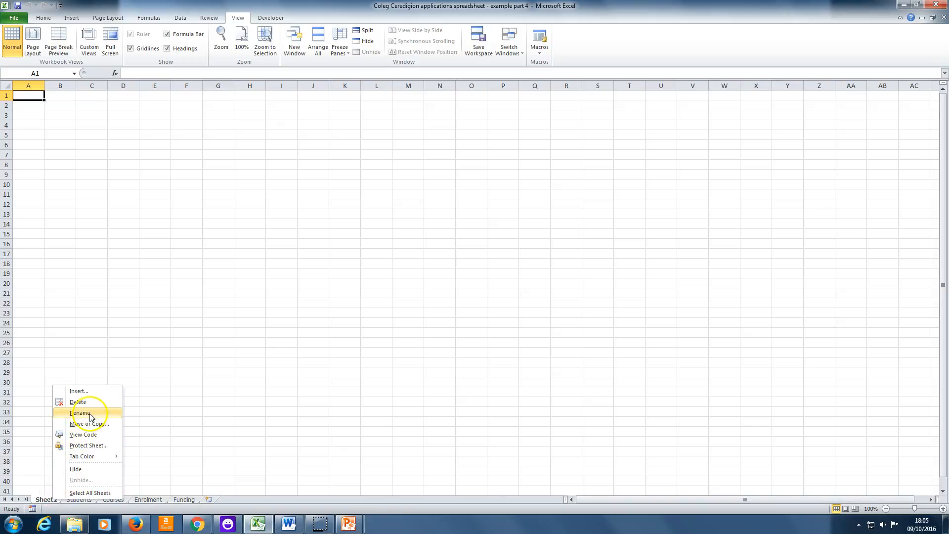
click(89, 412)
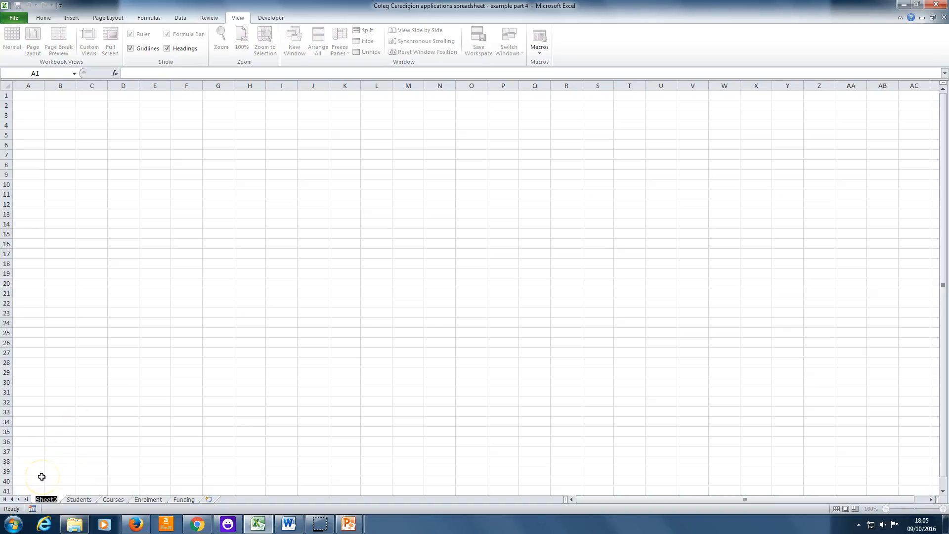
text(HOME)
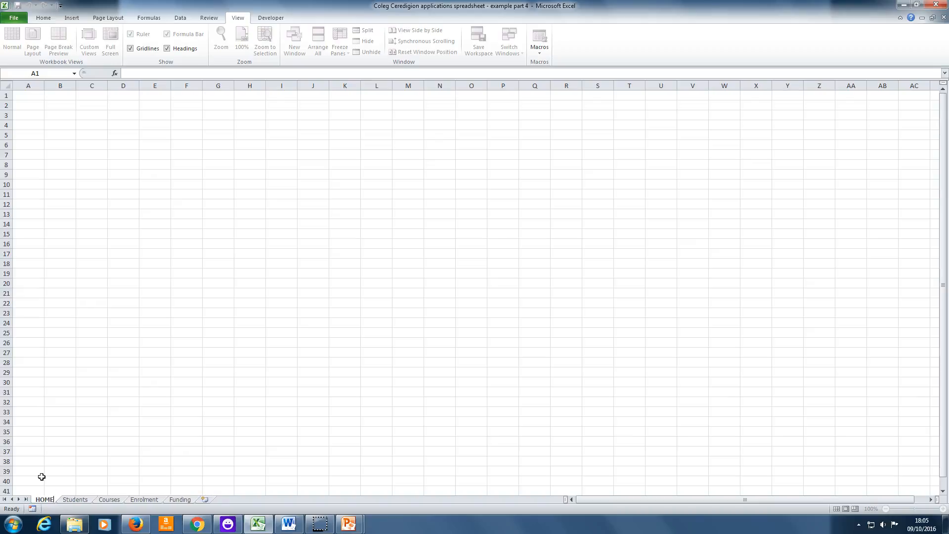
click(243, 462)
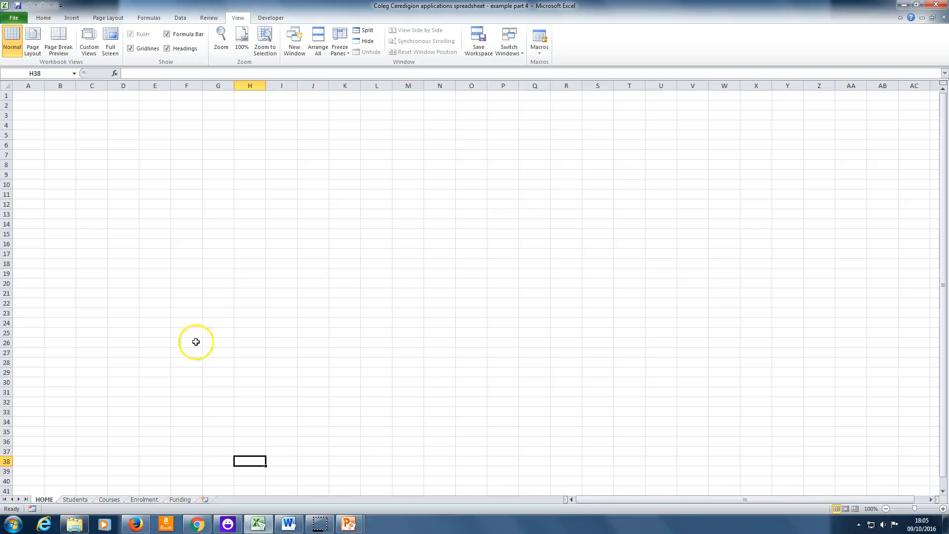
Switch back and forth between the HOME and Students sheets, ending on the HOME sheet.
click(81, 501)
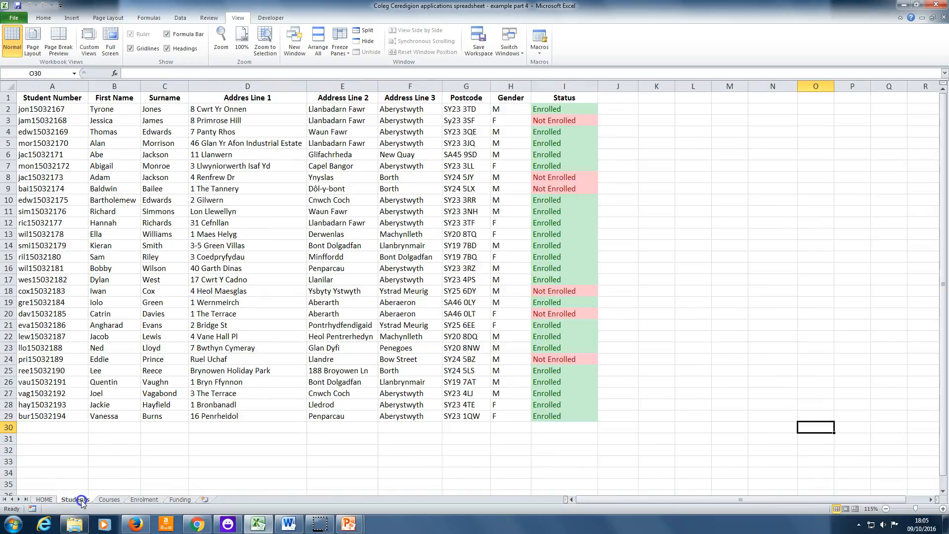
click(47, 500)
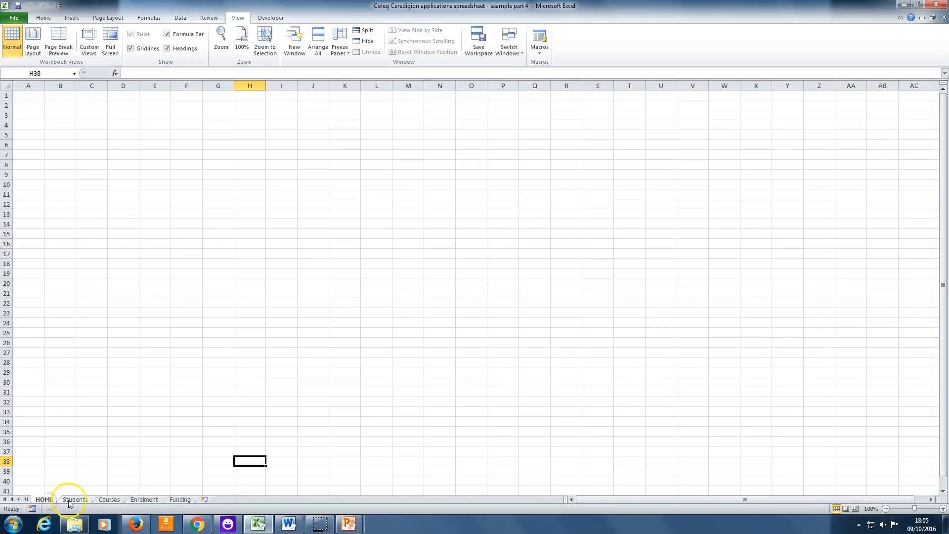
click(72, 501)
click(52, 501)
click(74, 501)
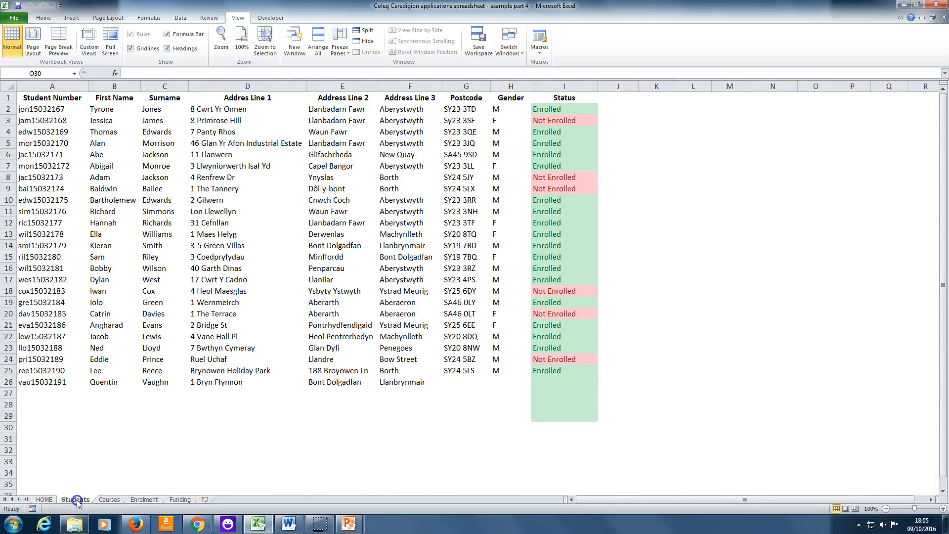
click(49, 501)
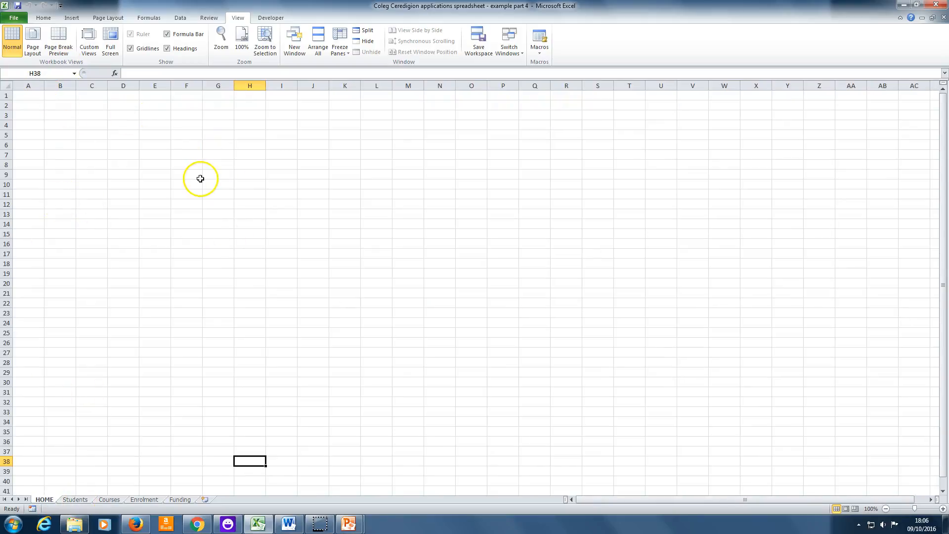
click(84, 501)
click(49, 500)
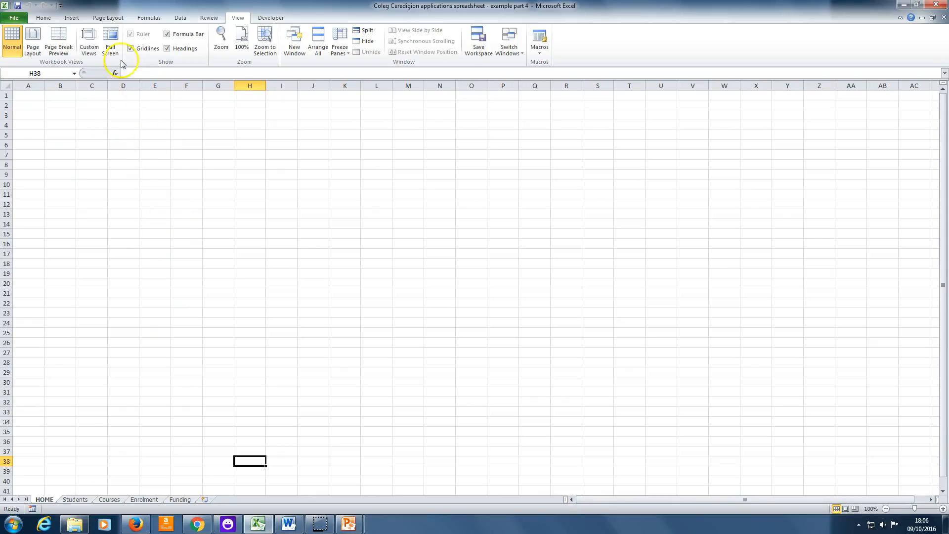
Draw a rectangle about 10.8 cm wide and 4.2 cm high across columns B to H, rows 4 to 12, of the HOME sheet.
click(77, 20)
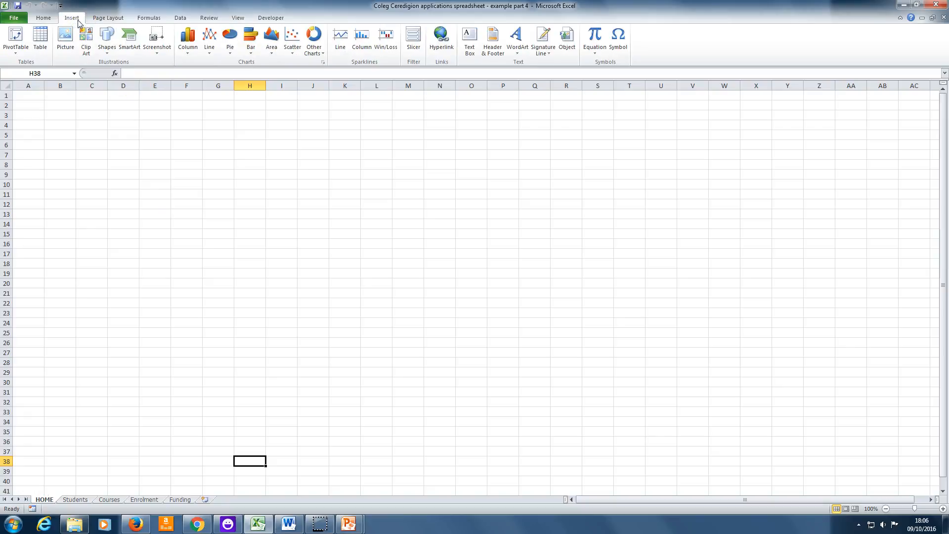
click(107, 44)
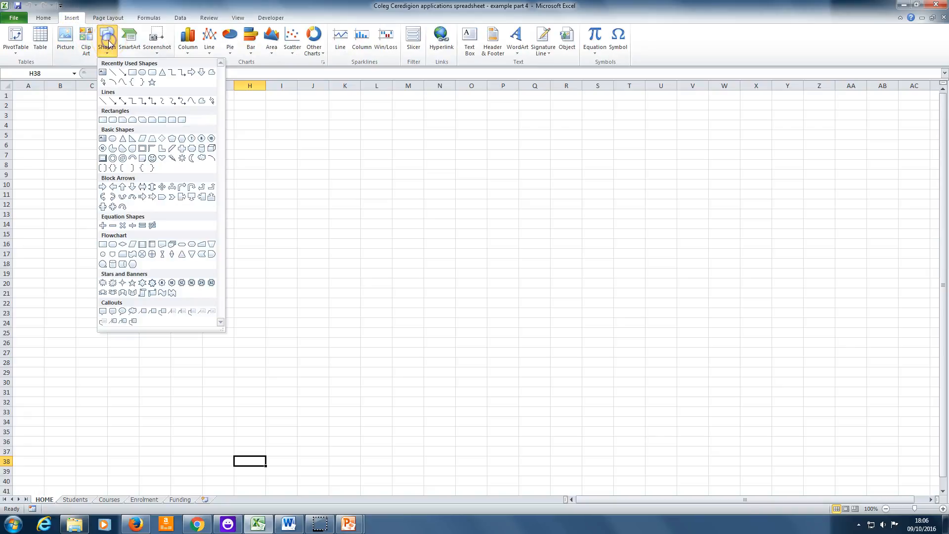
click(132, 73)
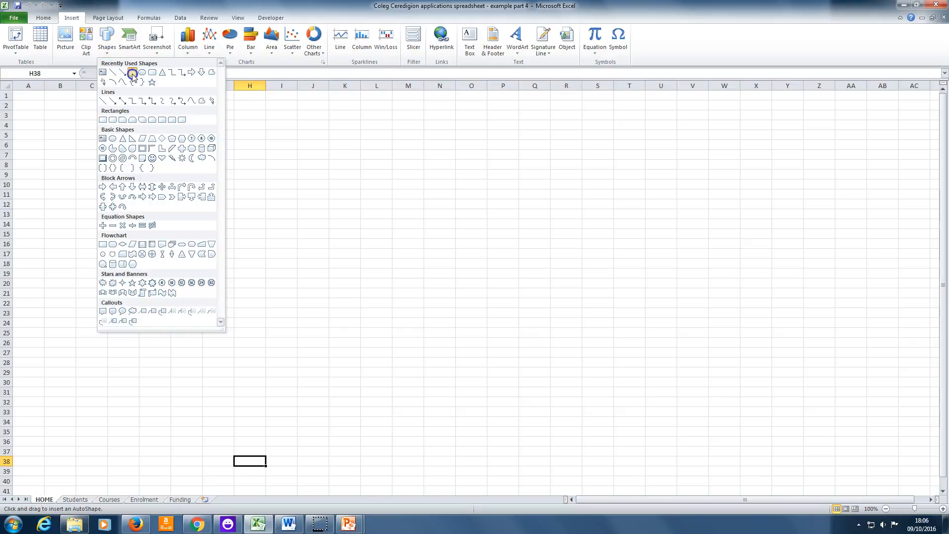
mouse_move(57, 126)
mouse_down()
mouse_move(104, 161)
mouse_move(259, 202)
mouse_up()
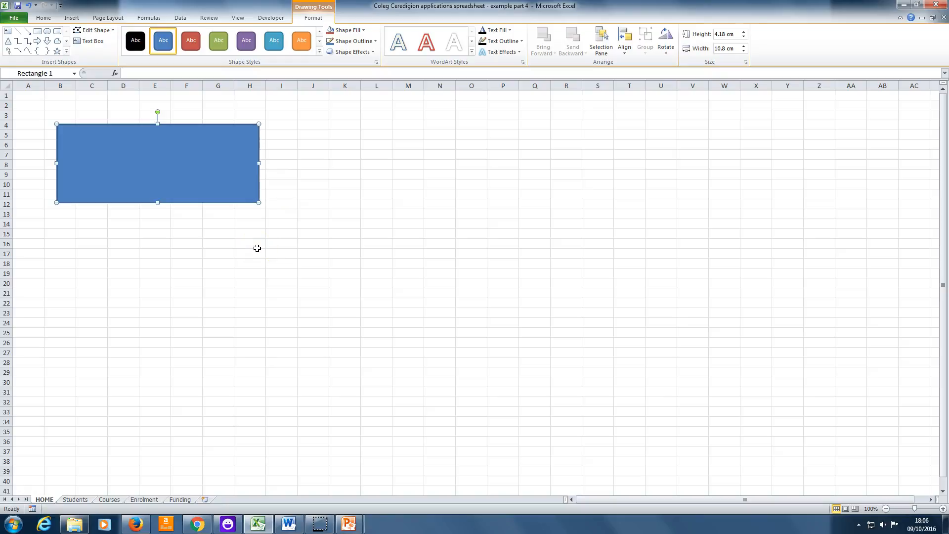
Apply the intense olive green shape style with the bevelled look to the rectangle and deselect it.
click(320, 53)
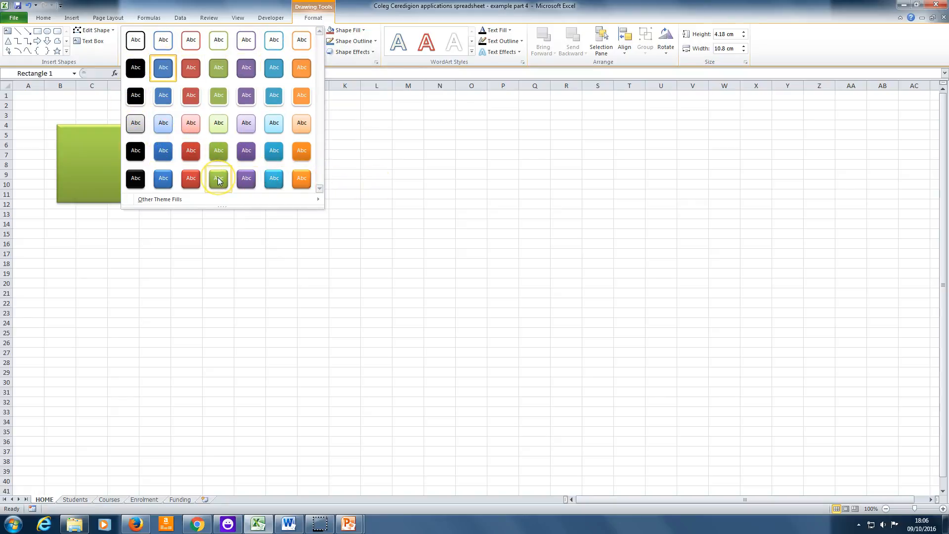
click(218, 178)
click(248, 193)
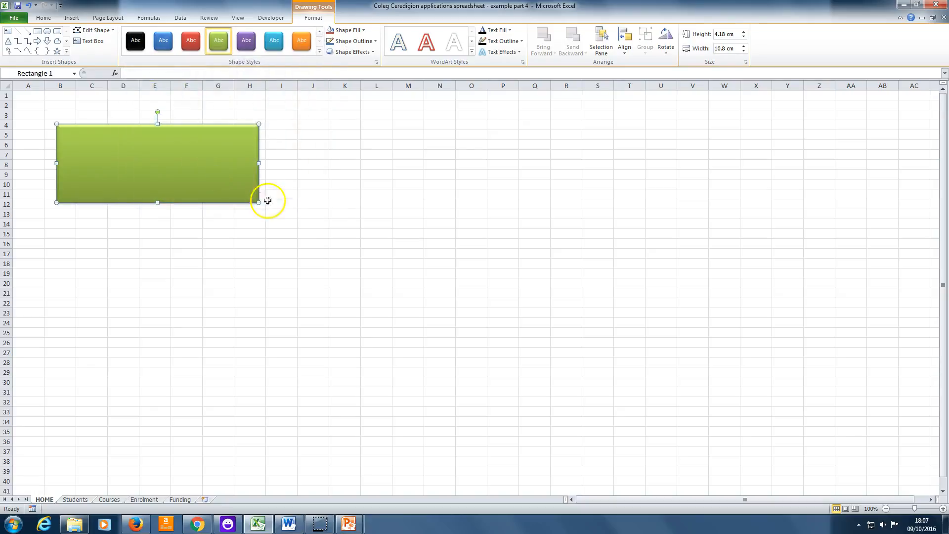
click(319, 205)
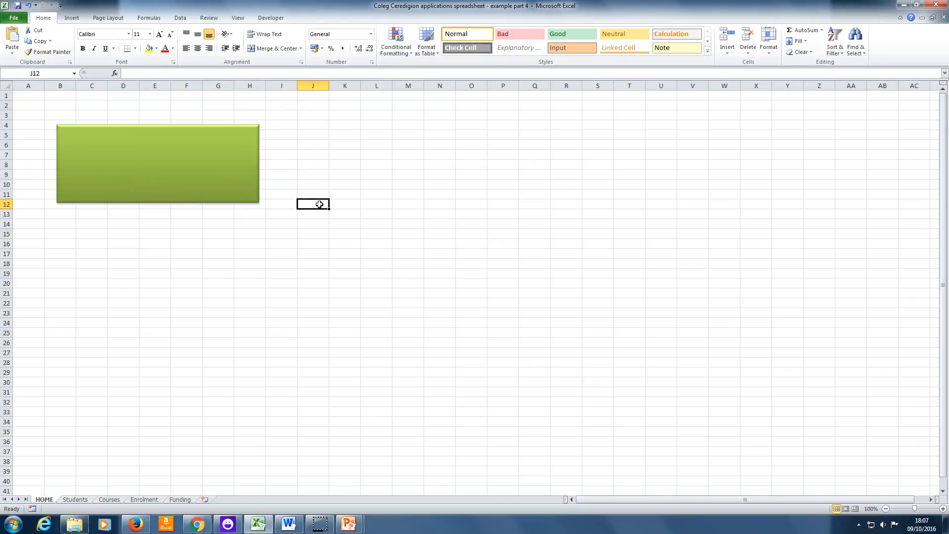
click(320, 203)
Add the text STUDENTS to the green rectangle and centre it both vertically and horizontally.
right_click(185, 162)
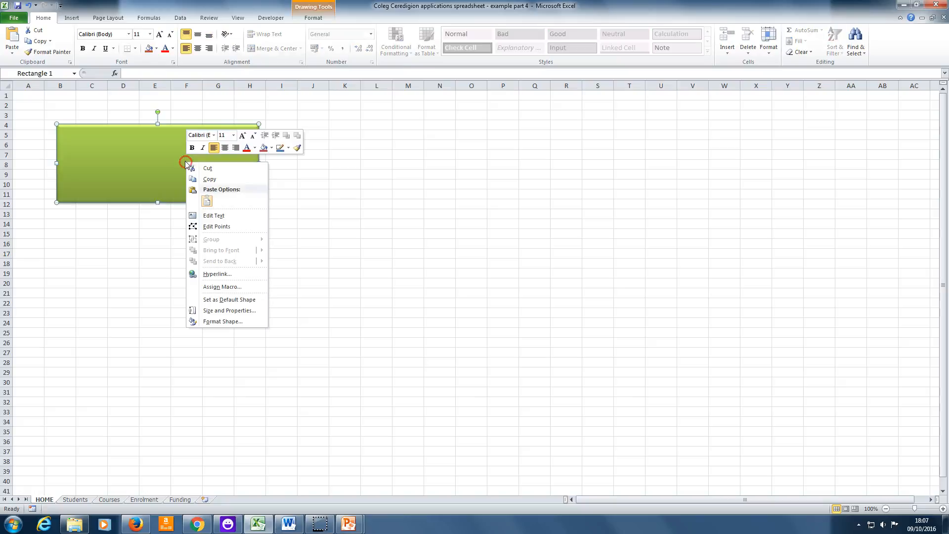
click(213, 215)
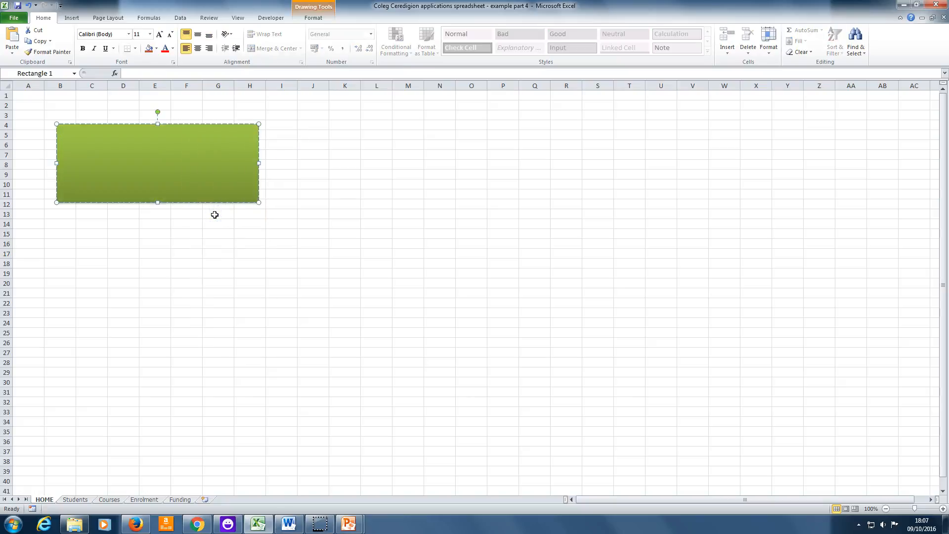
key(Caps_Lock)
text(STUDENTS)
click(198, 36)
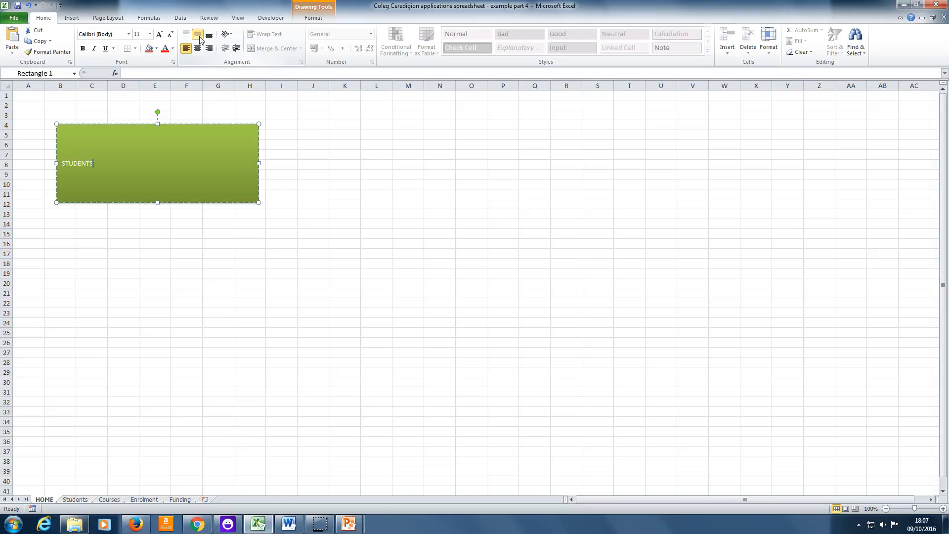
click(198, 49)
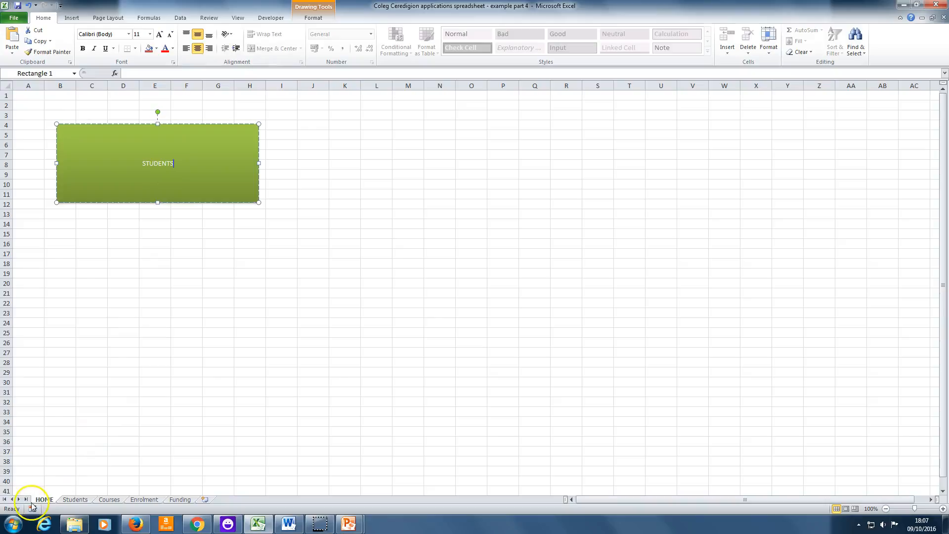
click(149, 34)
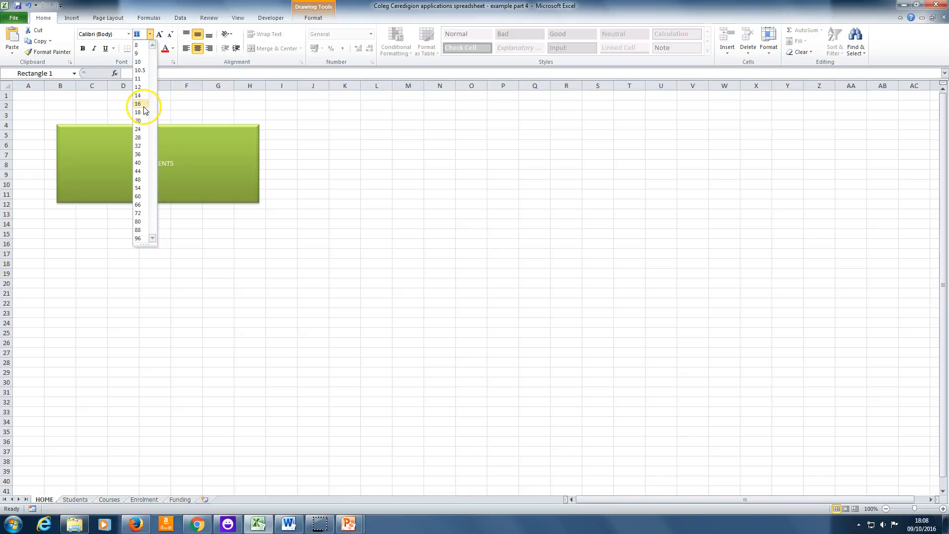
click(138, 61)
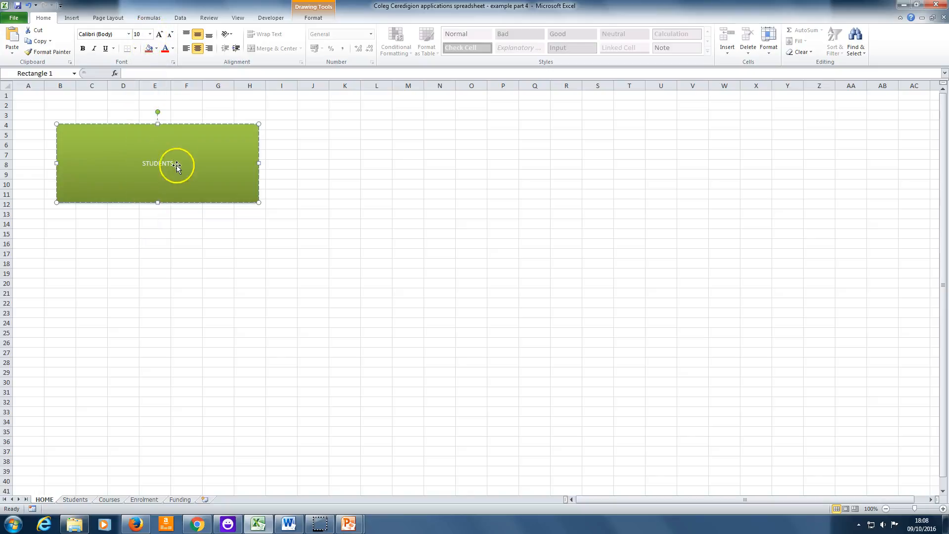
right_click(175, 165)
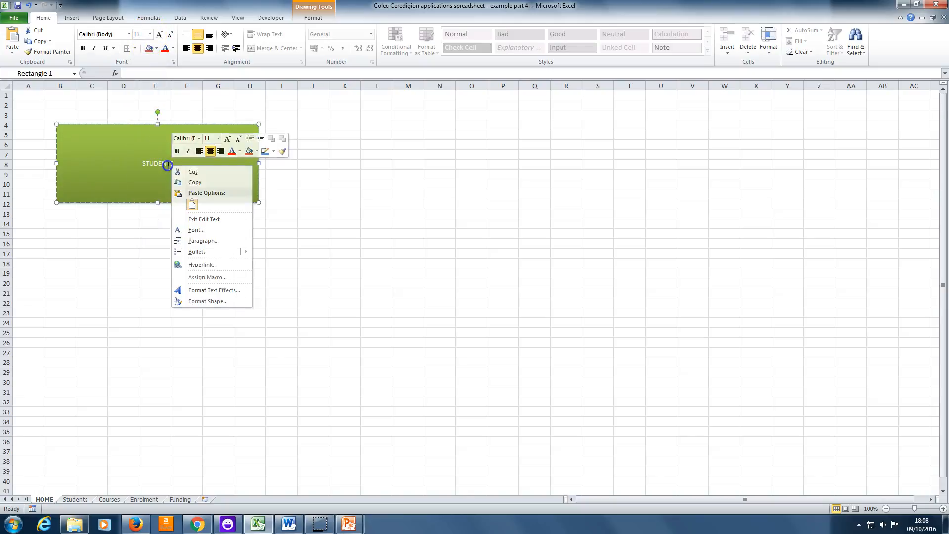
click(169, 164)
Set the font size of the STUDENTS text in the rectangle to 44 and deselect the shape.
double_click(154, 163)
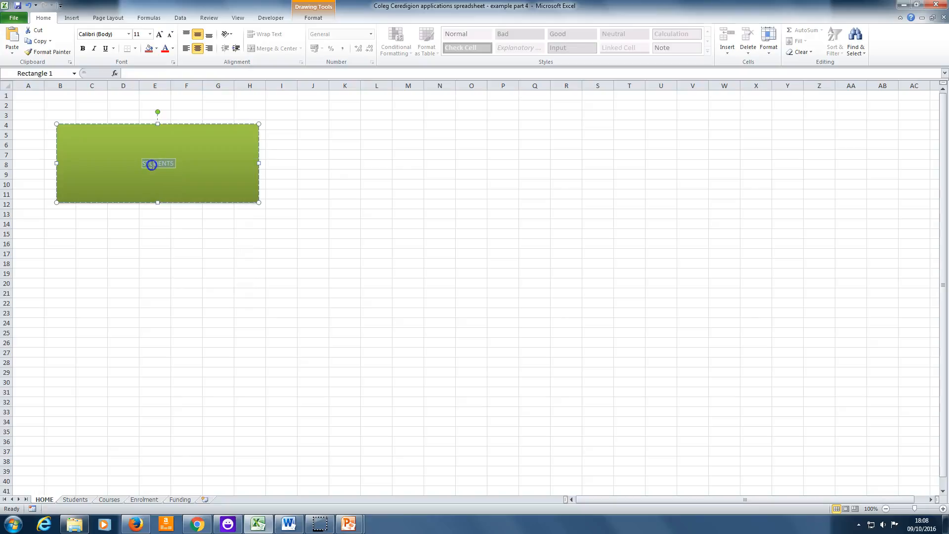
click(150, 35)
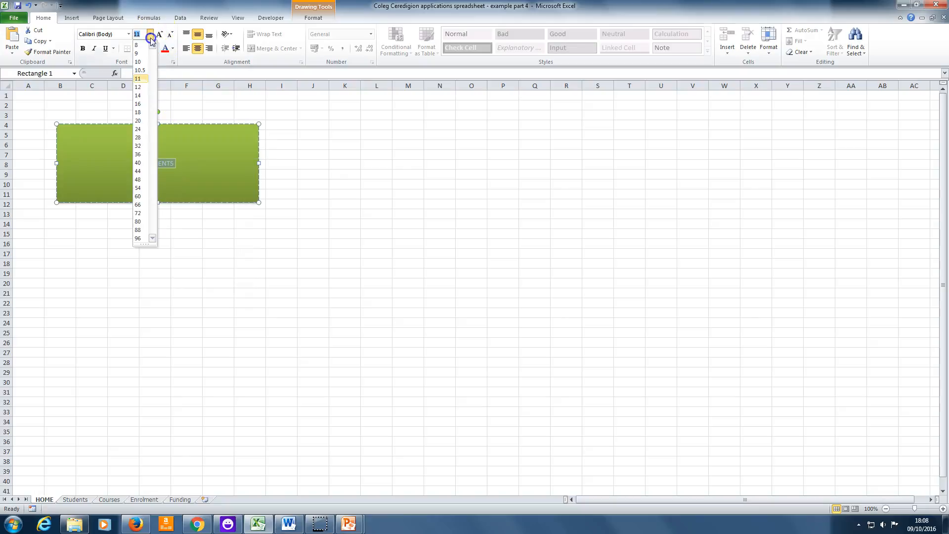
click(139, 171)
click(328, 266)
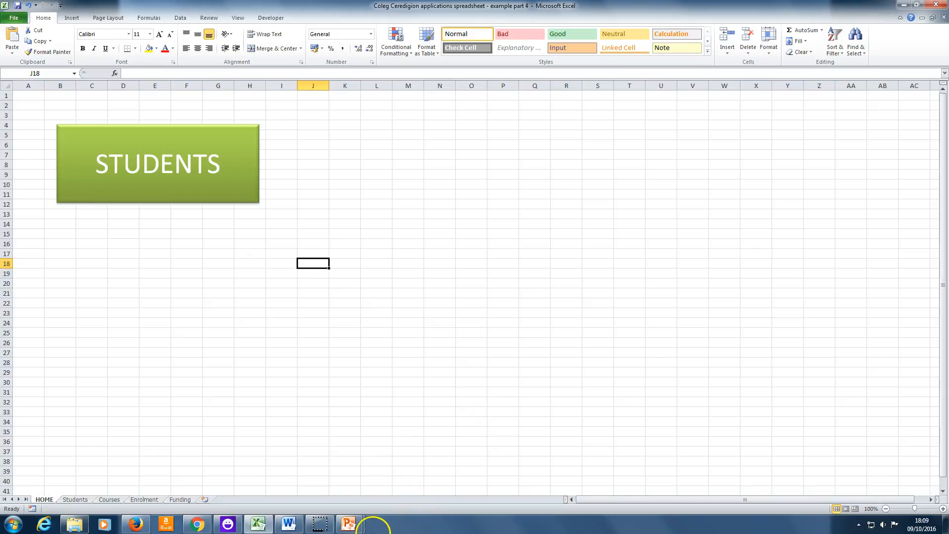
Set up a new macro recording from the HOME sheet and name the macro switch_to_students_worksheet.
click(239, 18)
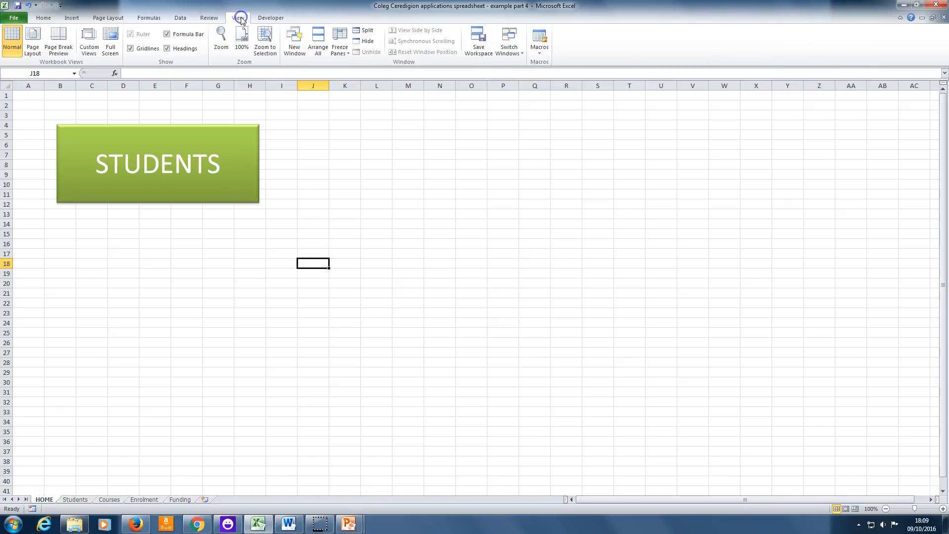
click(542, 53)
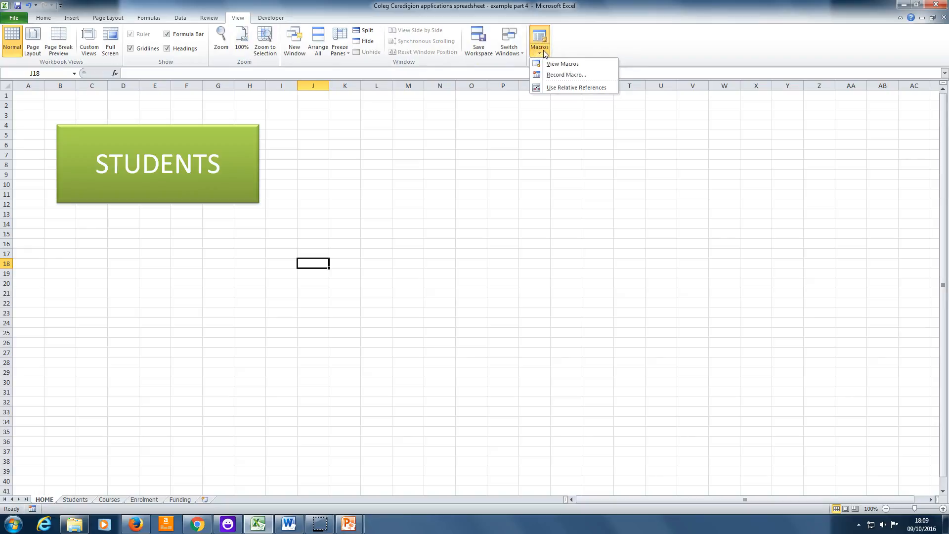
click(542, 76)
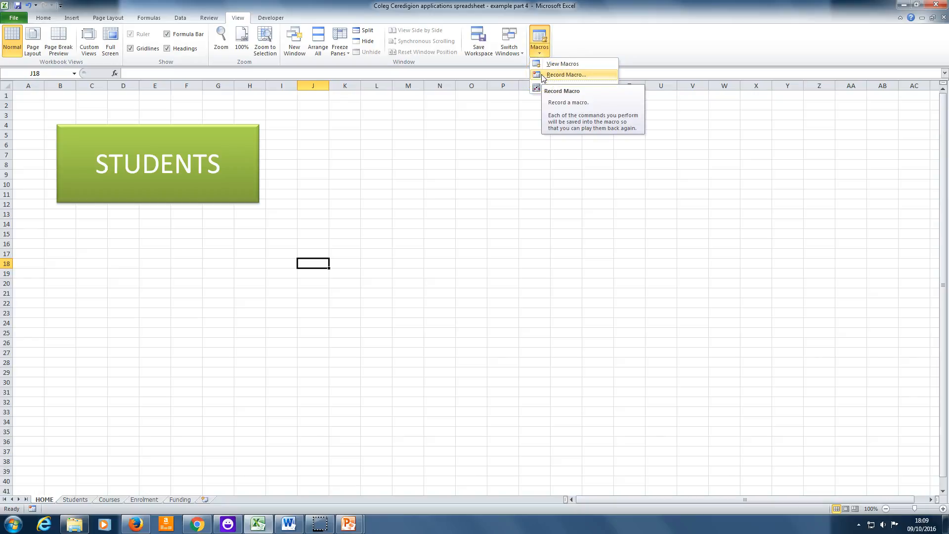
click(542, 75)
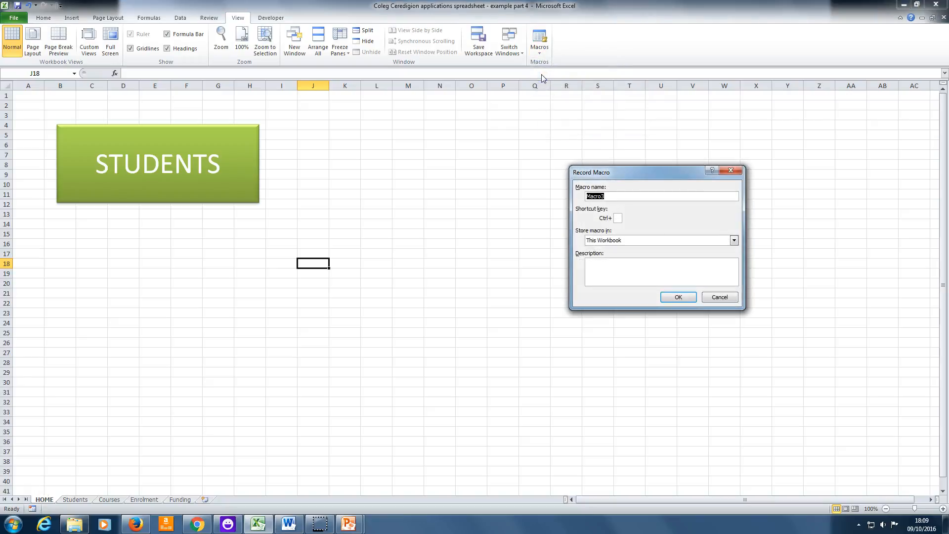
drag(648, 169, 618, 161)
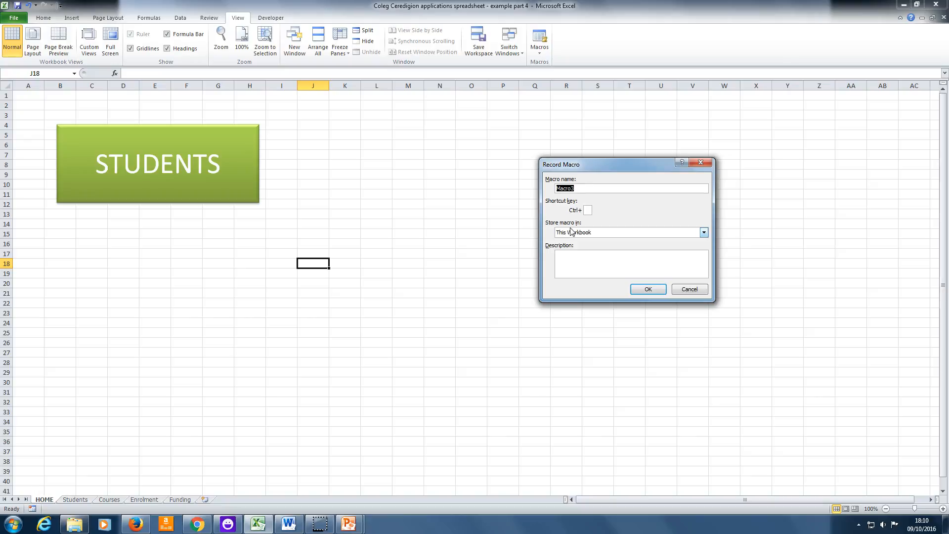
text(SWITC)
key(BackSpace)
key(BackSpace)
key(BackSpace)
key(BackSpace)
key(BackSpace)
key(Caps_Lock)
text(s)
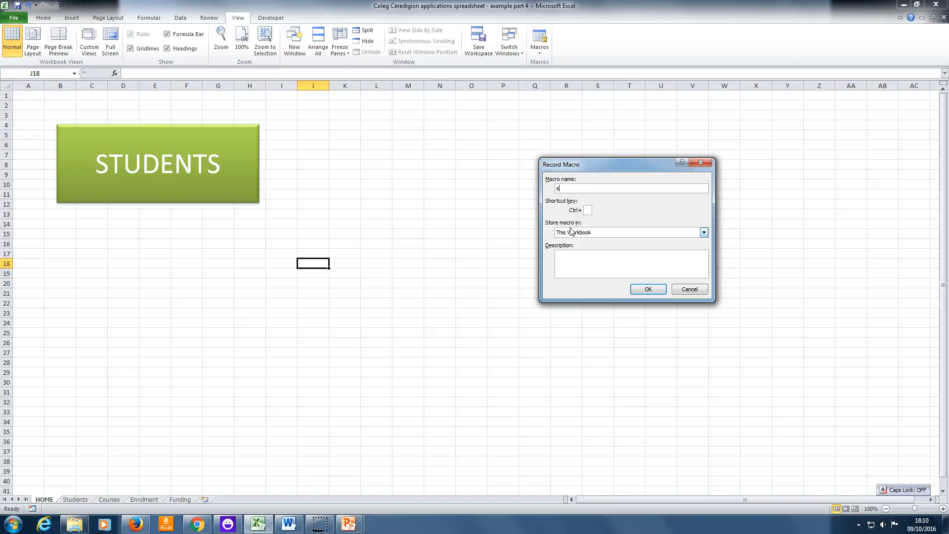
text(witch_)
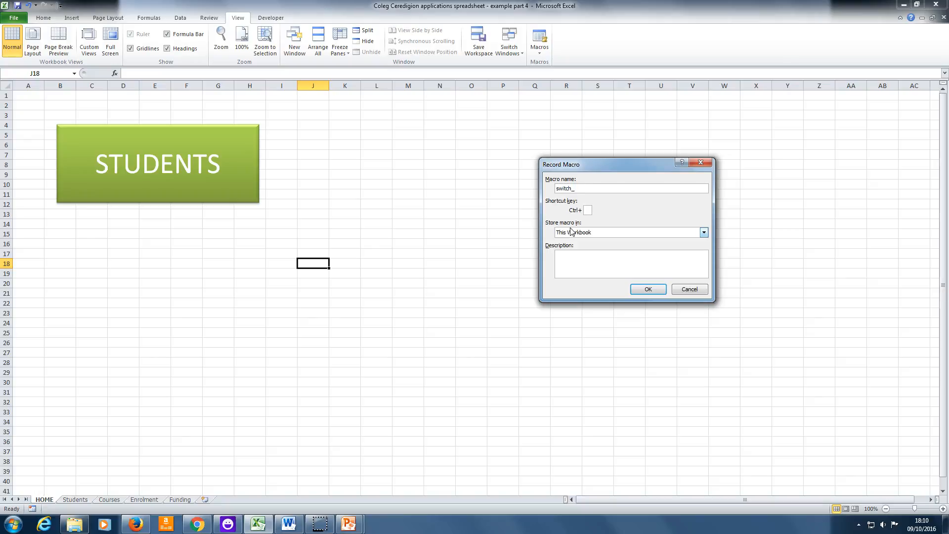
text(o_st)
text(dent)
key(BackSpace)
key(BackSpace)
key(BackSpace)
key(BackSpace)
key(BackSpace)
text(udents_workshee)
Leave the macro's shortcut key blank, keep it stored in This Workbook and describe it as "this macro switches to the students worksheet".
click(589, 211)
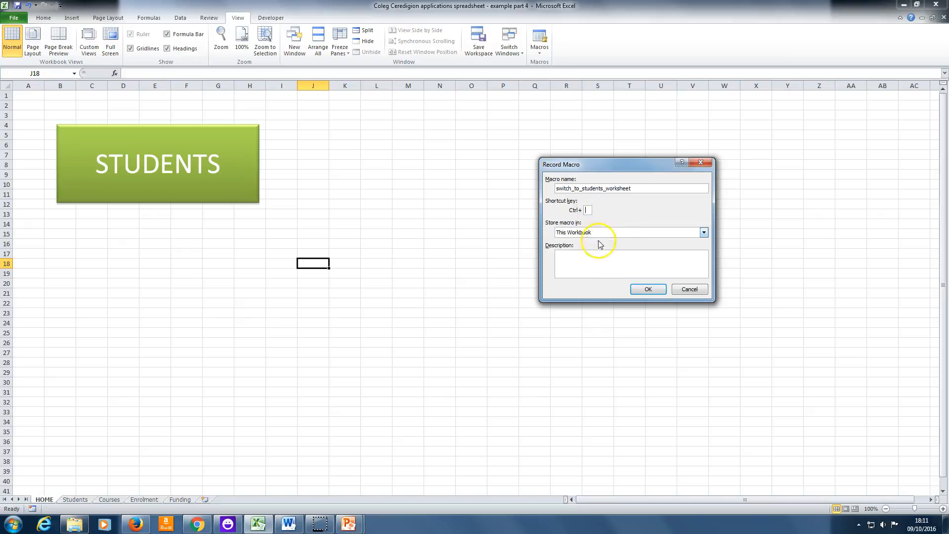
click(704, 233)
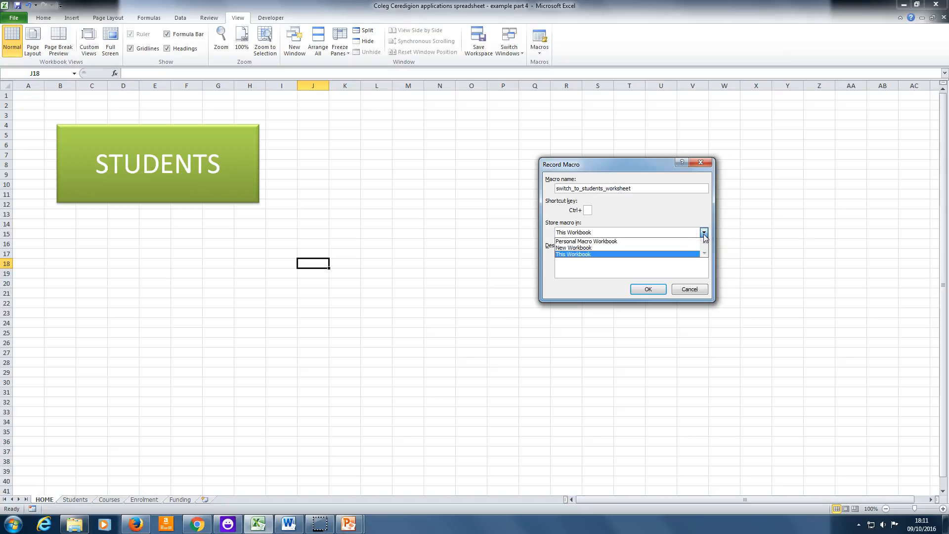
click(704, 233)
click(704, 232)
click(703, 233)
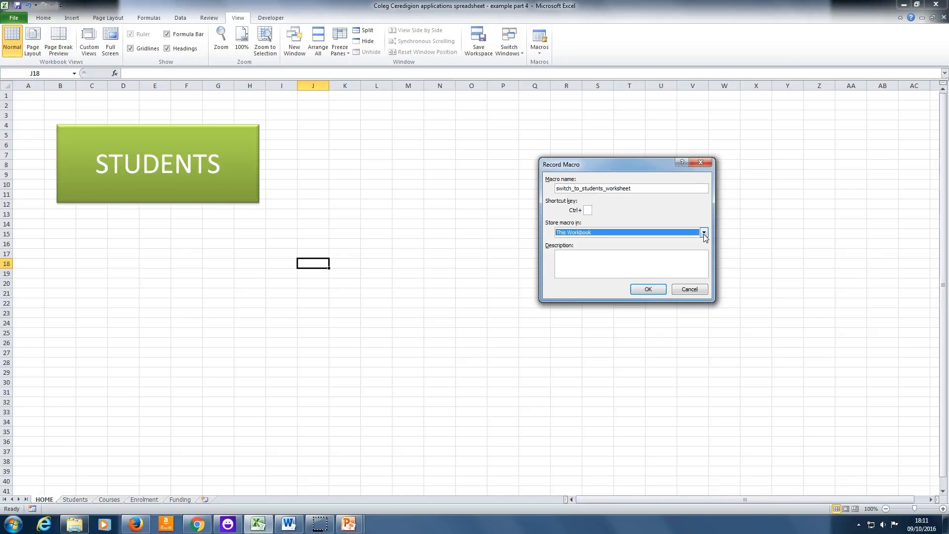
click(663, 259)
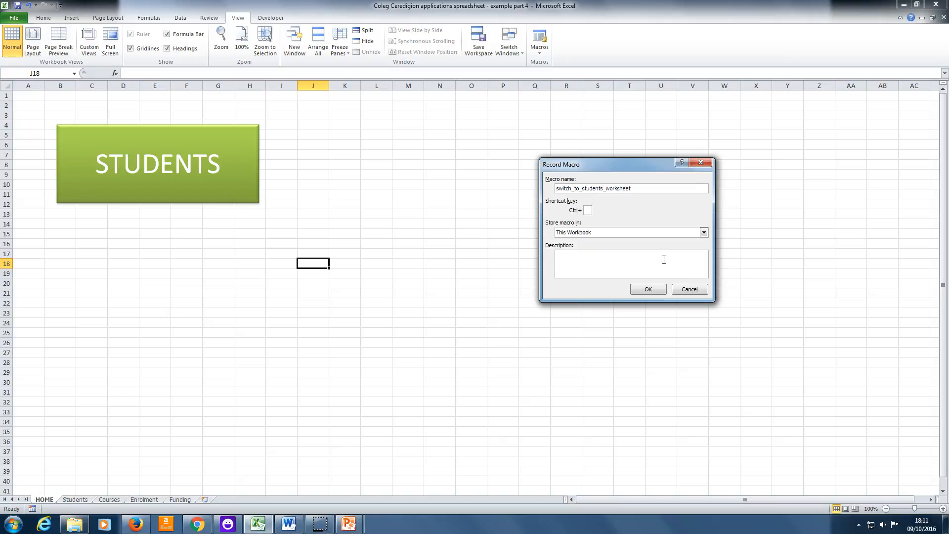
click(664, 259)
click(653, 392)
Record switching to the Students worksheet as the macro's only action and stop the recording.
click(650, 292)
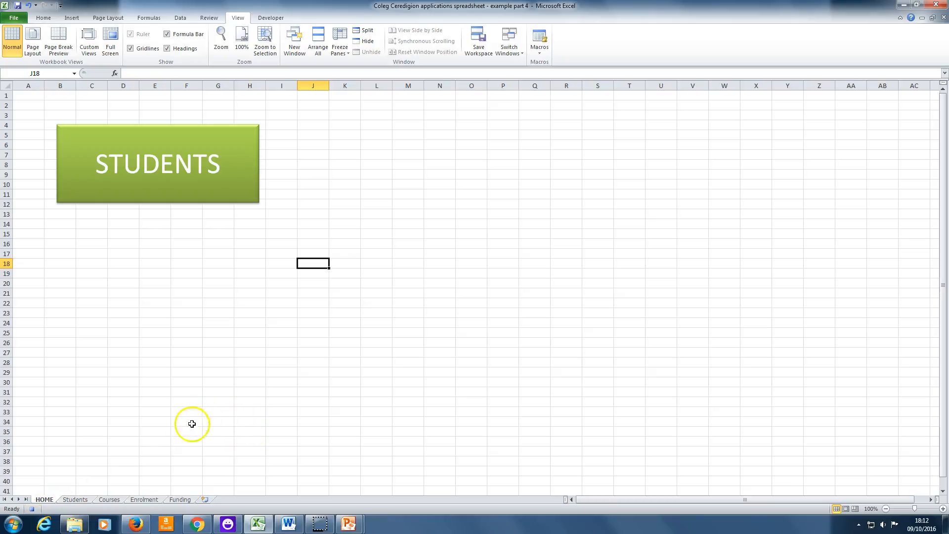
click(75, 499)
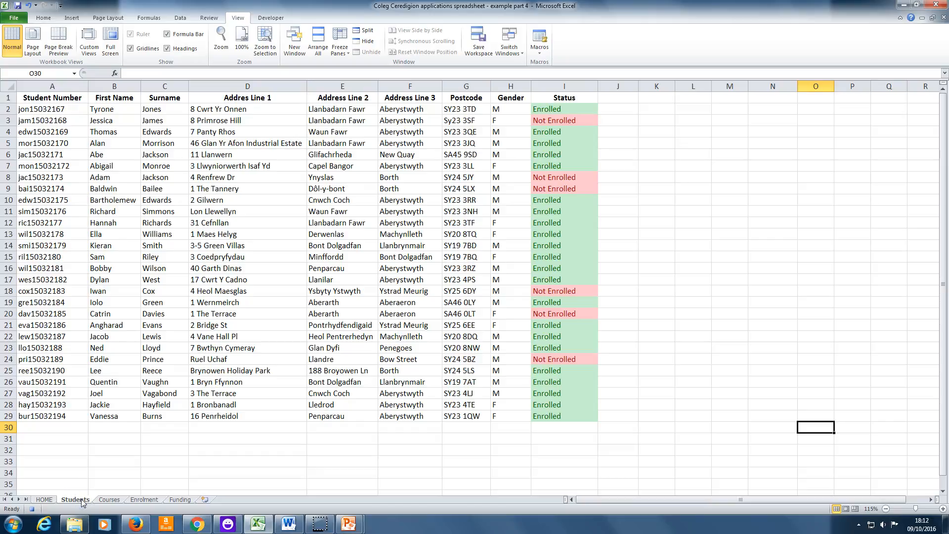
click(32, 509)
Check the list of macros for switch_to_students_worksheet and its description, and close the list without running it.
click(541, 50)
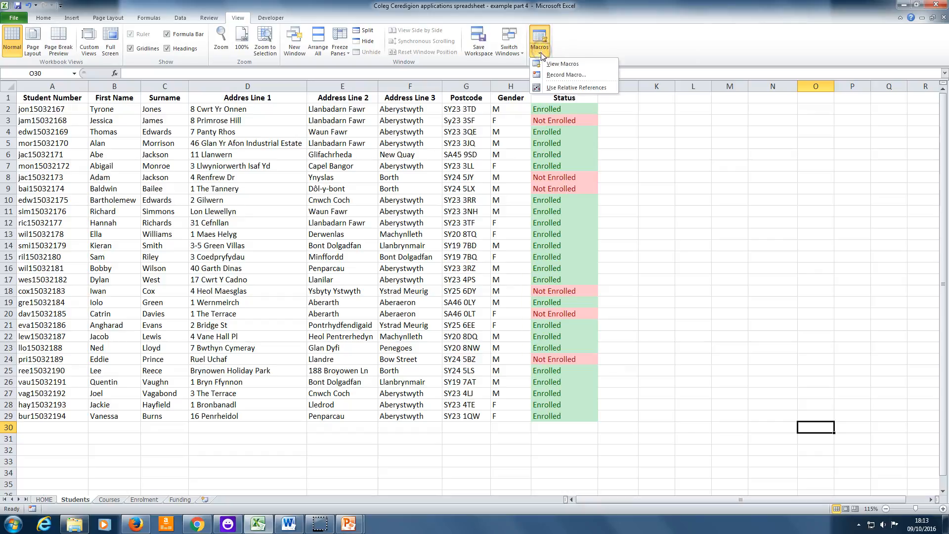
click(547, 65)
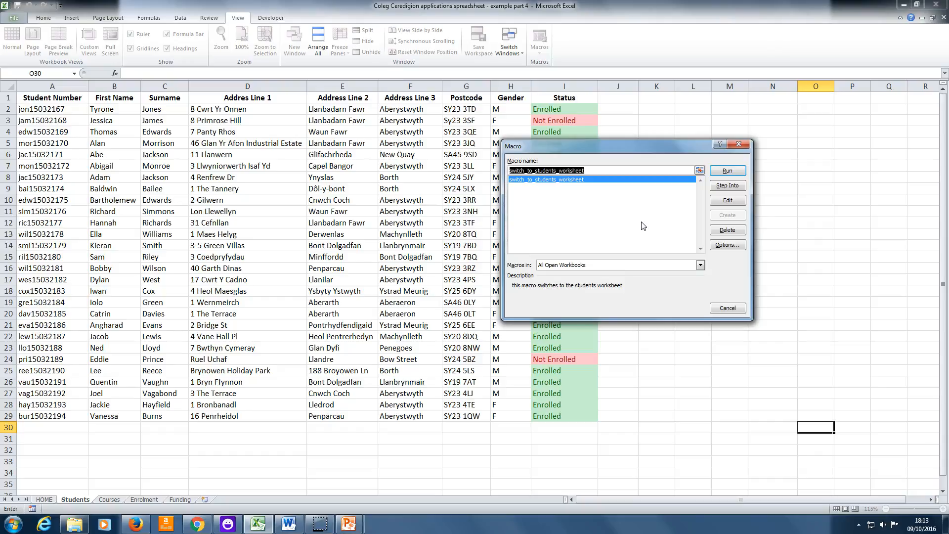
click(727, 308)
click(450, 372)
Assign the switch_to_students_worksheet macro to the green STUDENTS rectangle on the HOME sheet and deselect the shape.
click(44, 499)
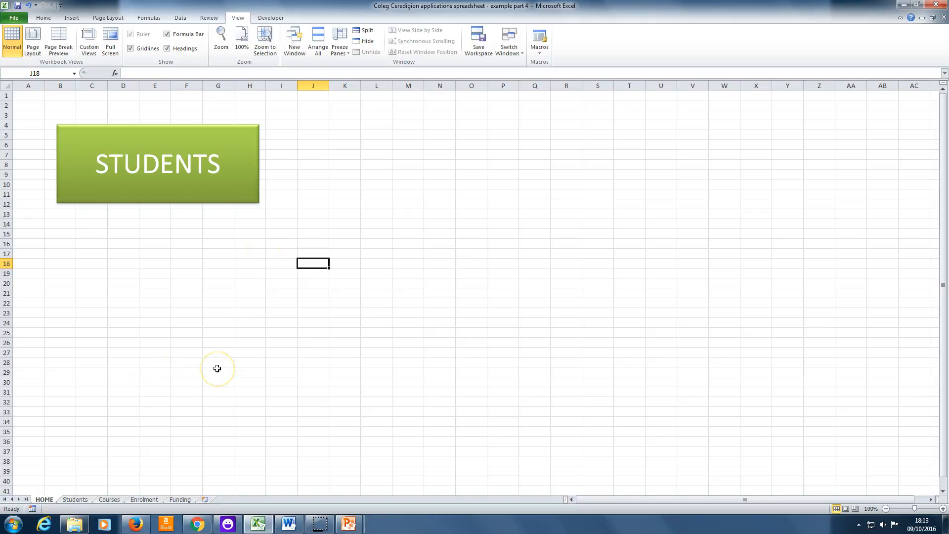
right_click(232, 186)
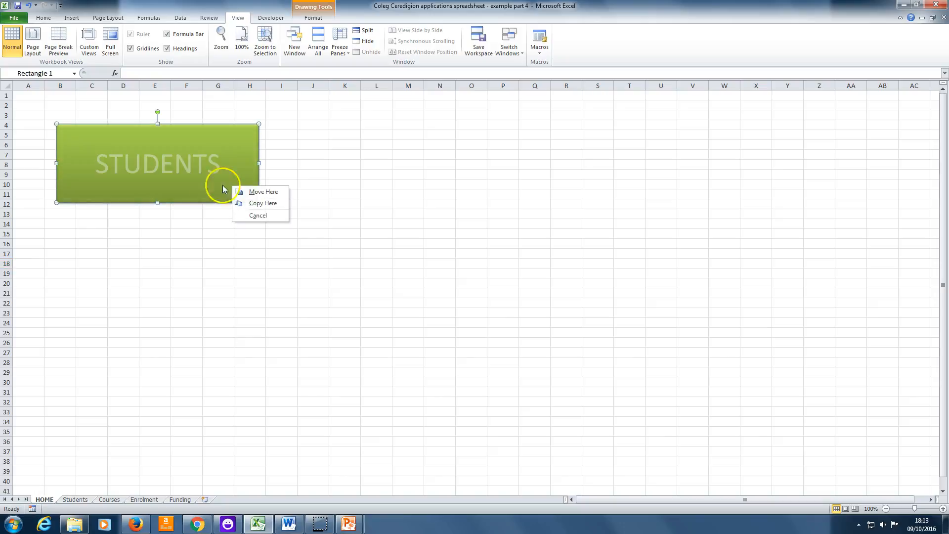
click(184, 213)
right_click(202, 189)
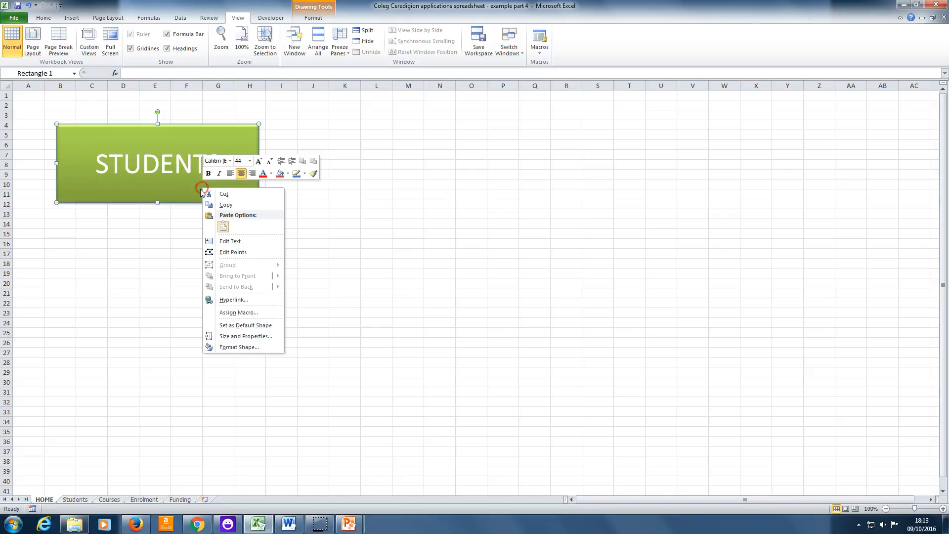
click(246, 315)
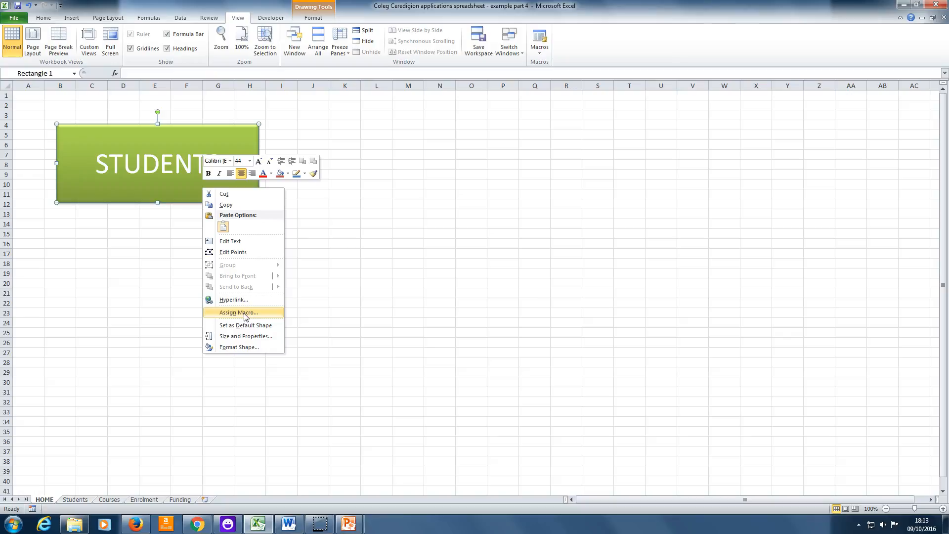
click(244, 313)
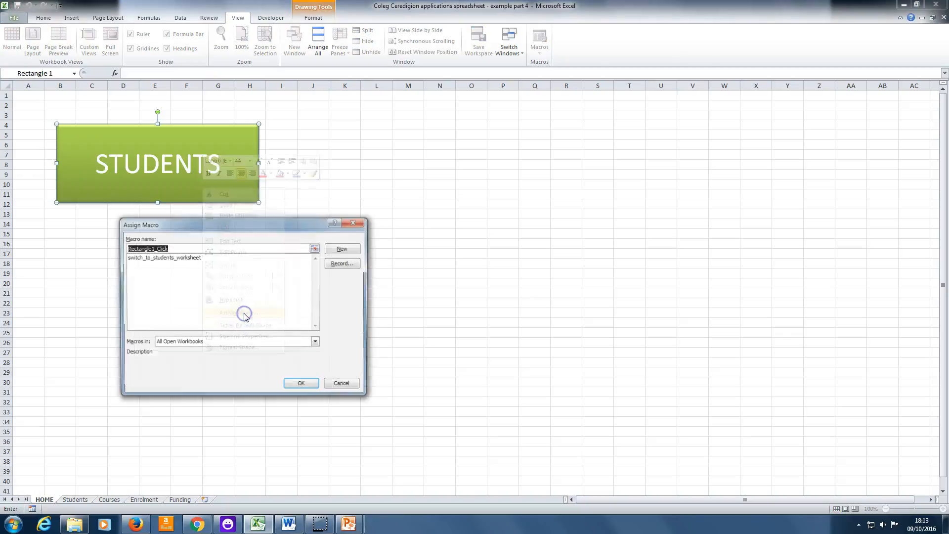
click(196, 259)
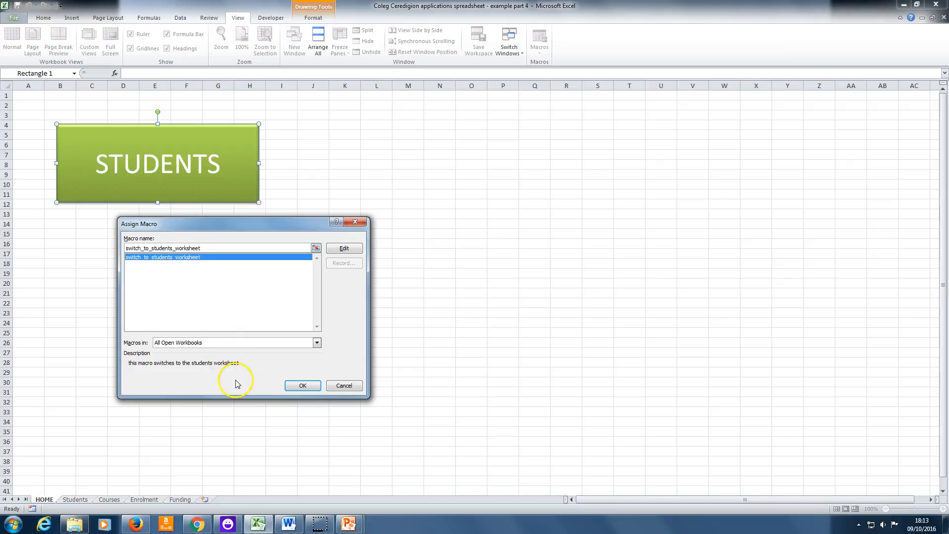
click(301, 386)
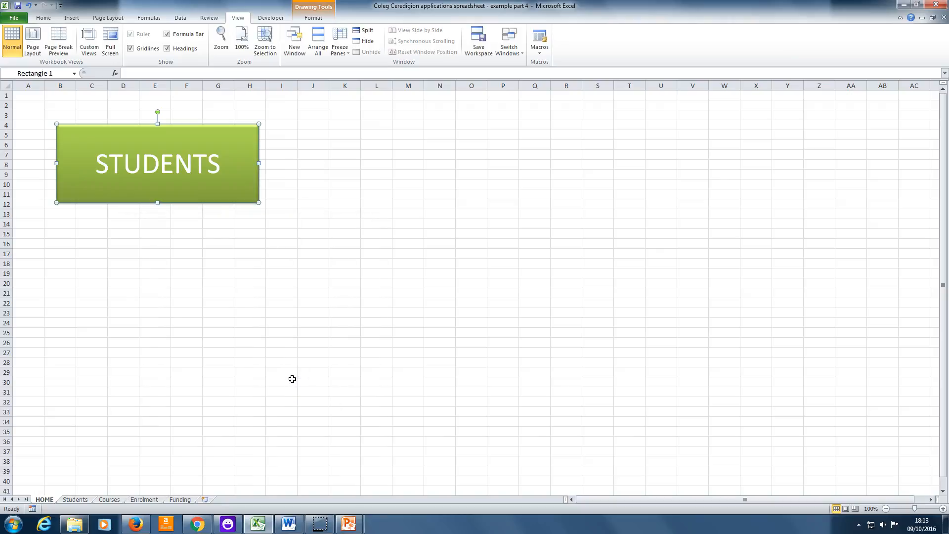
click(292, 379)
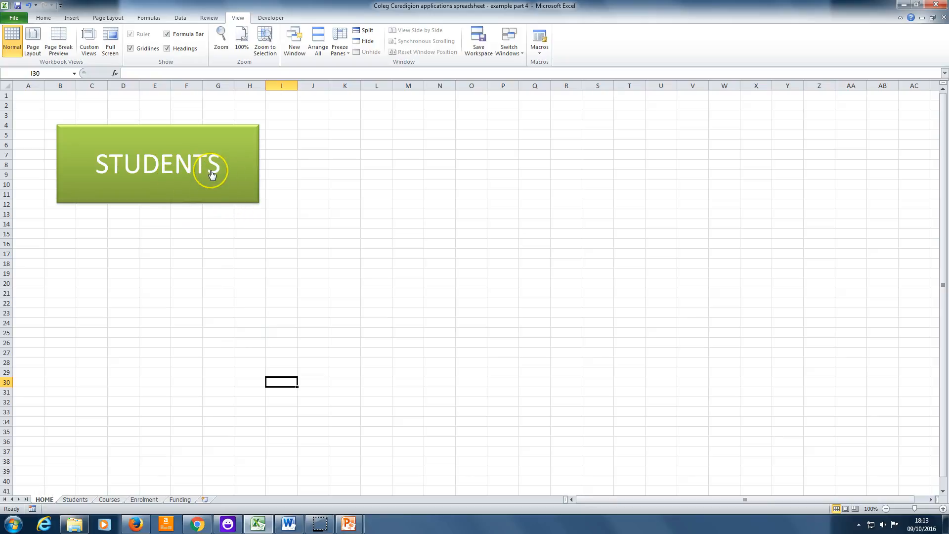
Test the STUDENTS button several times, returning to the HOME sheet after each jump to the Students sheet.
click(183, 183)
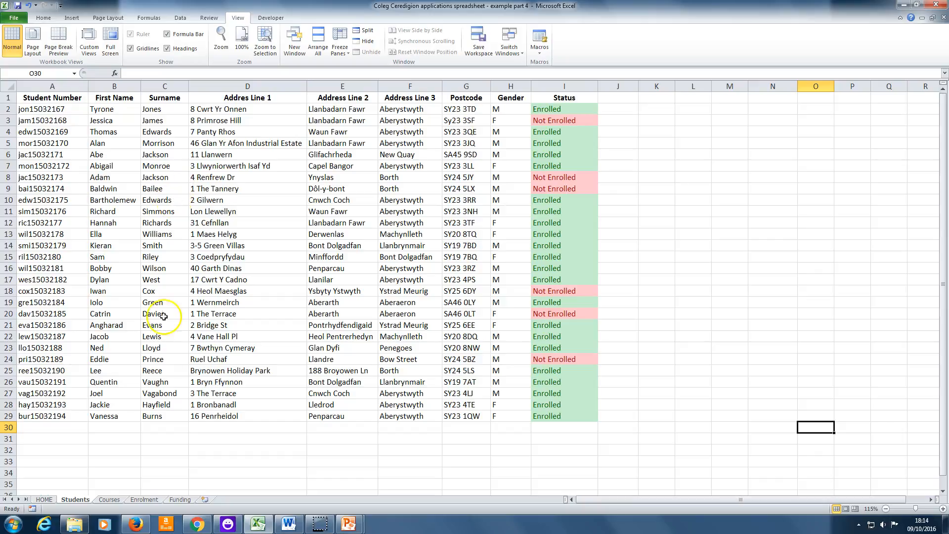
click(51, 500)
click(151, 197)
click(44, 499)
click(139, 190)
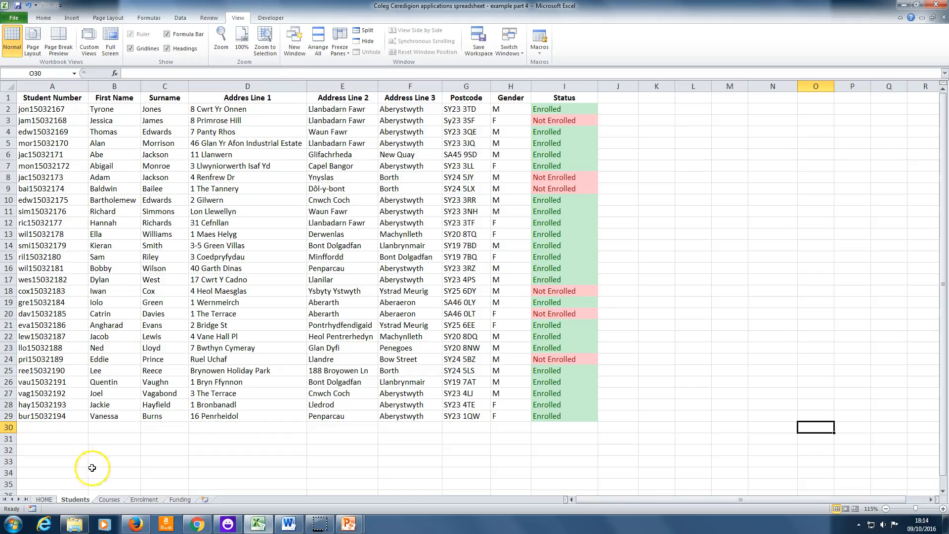
click(46, 499)
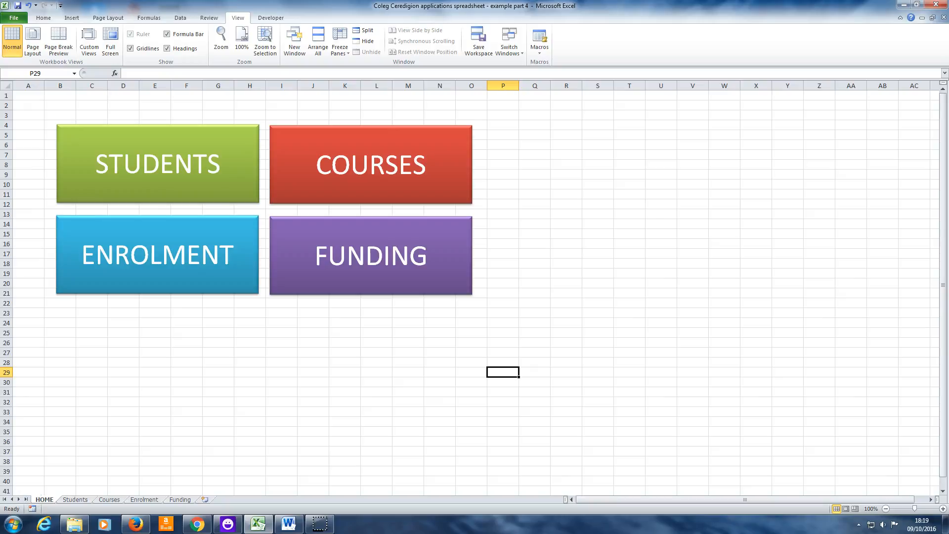
Test the COURSES, ENROLMENT and FUNDING buttons one by one, returning to the HOME sheet after each.
click(353, 186)
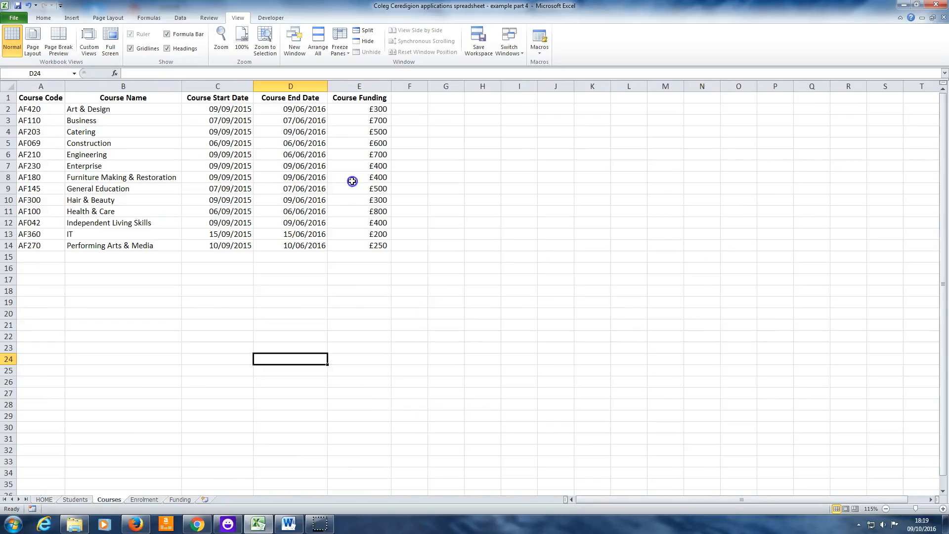
click(45, 499)
click(165, 267)
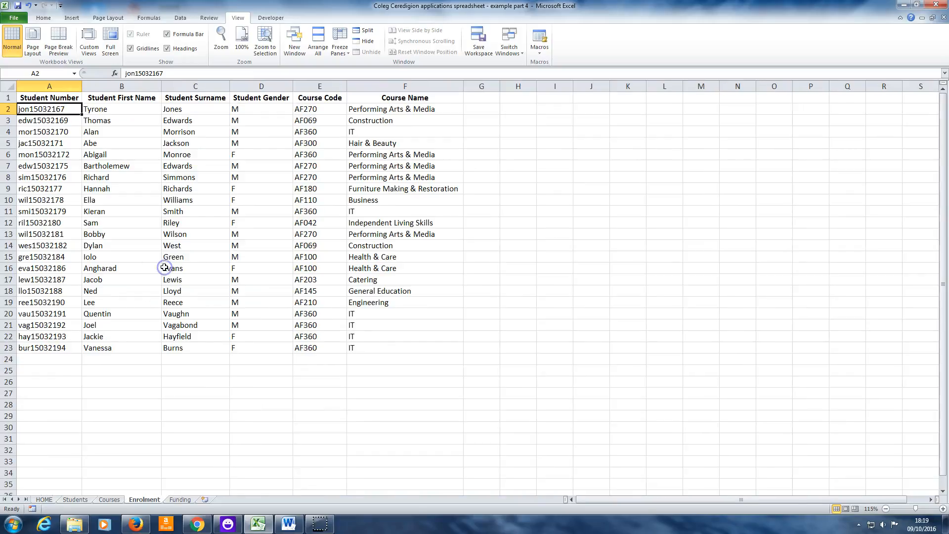
click(54, 500)
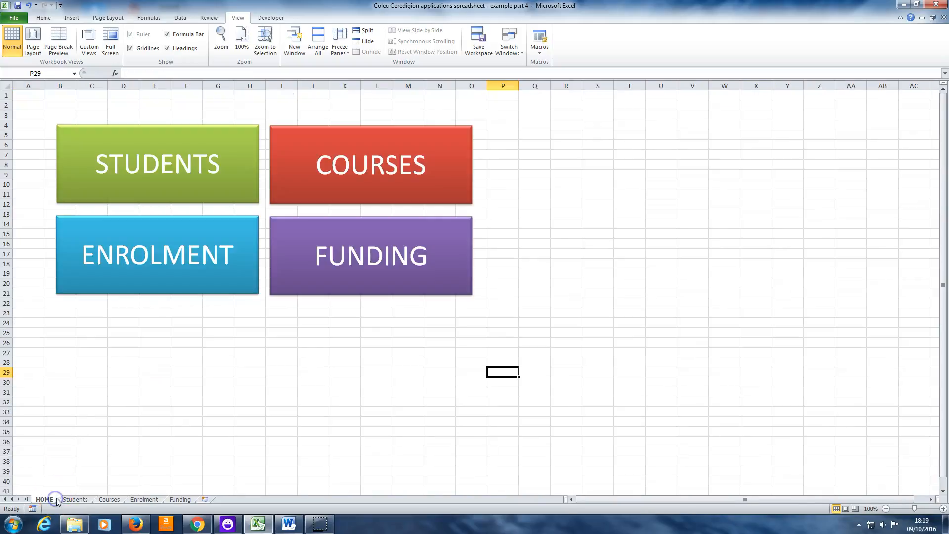
click(373, 266)
click(46, 499)
Retest the STUDENTS and COURSES buttons from the HOME sheet and finish by opening the Students sheet with its button.
click(169, 183)
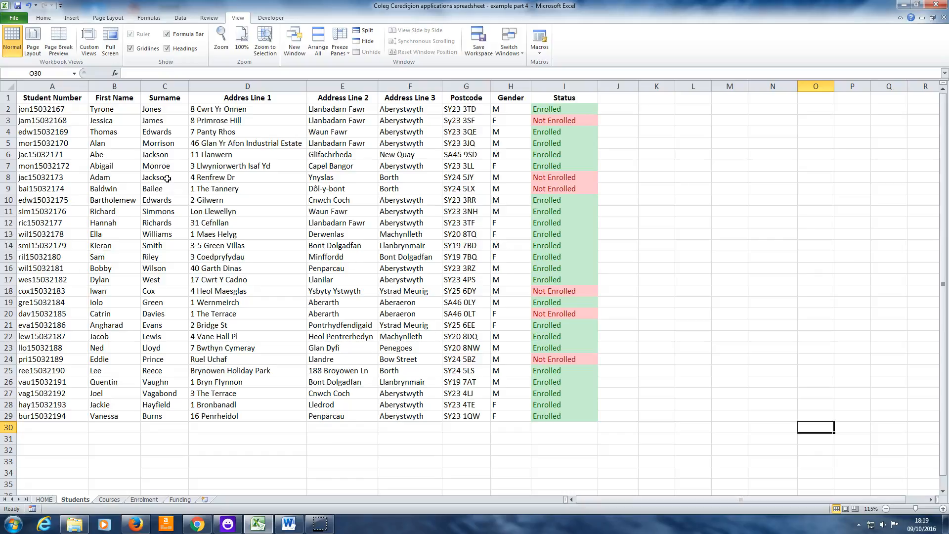
click(53, 501)
click(329, 186)
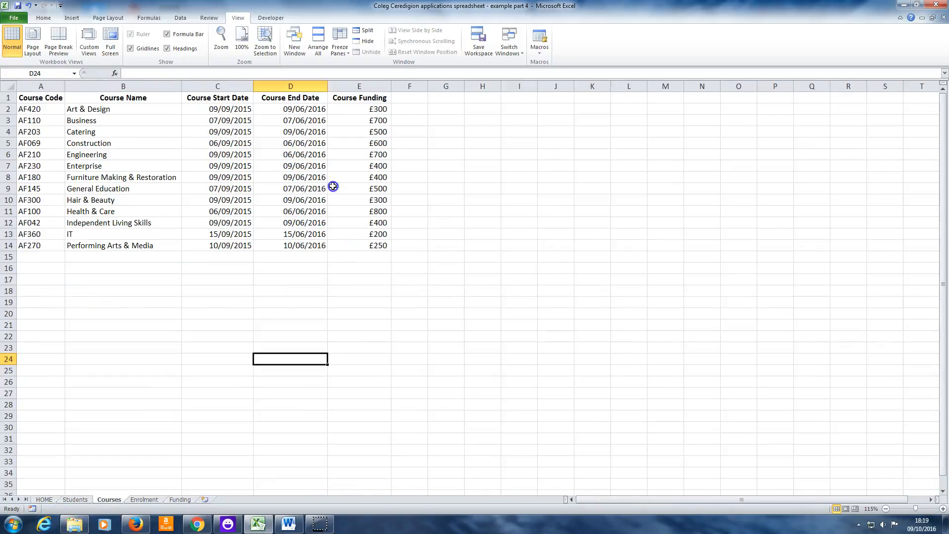
click(50, 499)
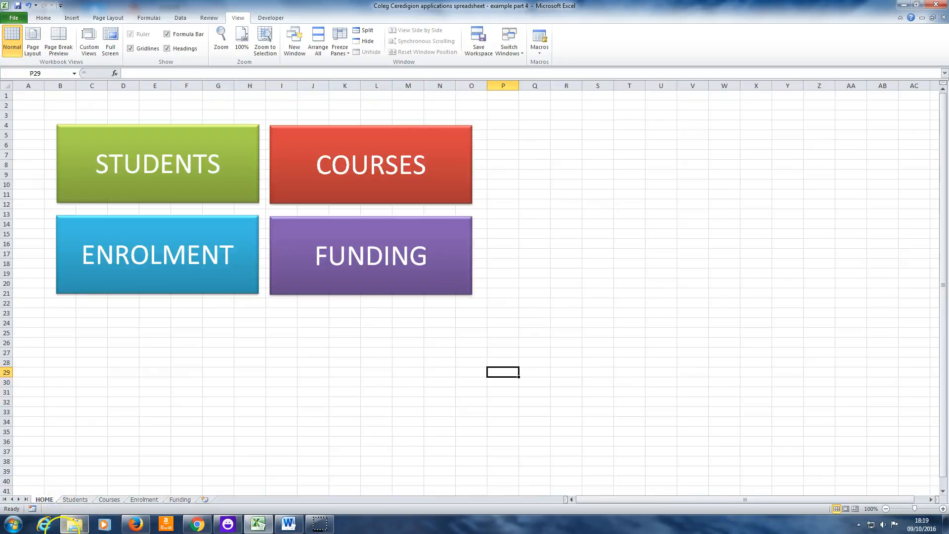
click(194, 188)
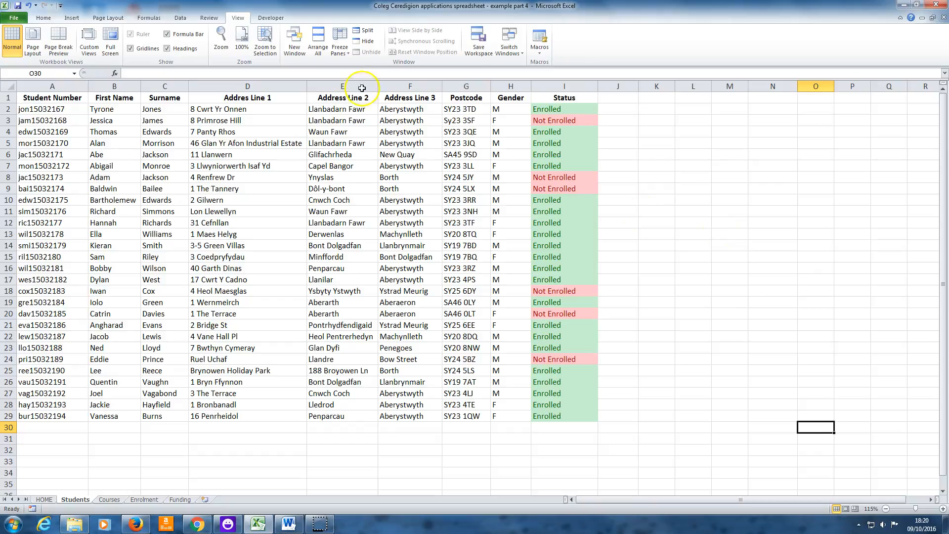
Insert a block arrow about 4.46 cm high and 7.68 cm wide beside the Students table, flipped to point left.
click(71, 18)
click(106, 39)
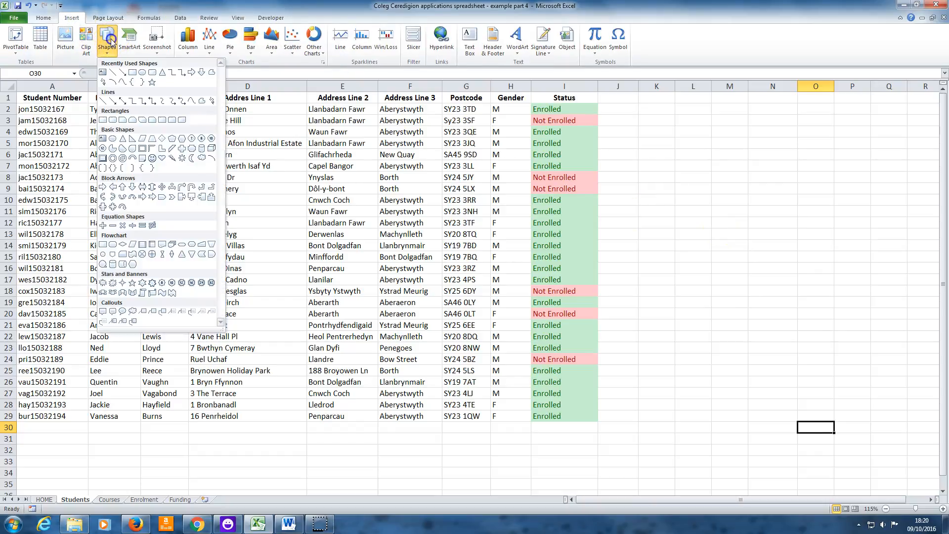
click(191, 72)
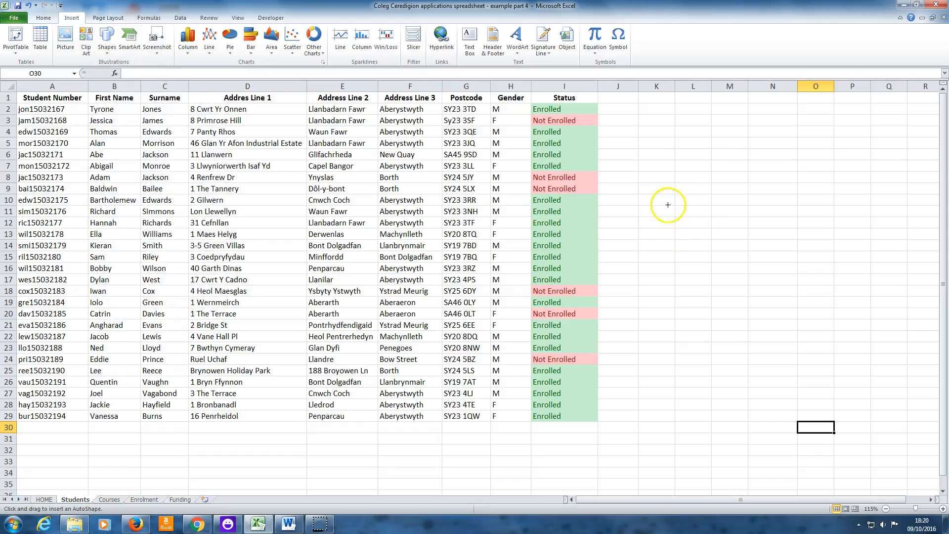
drag(634, 191, 802, 287)
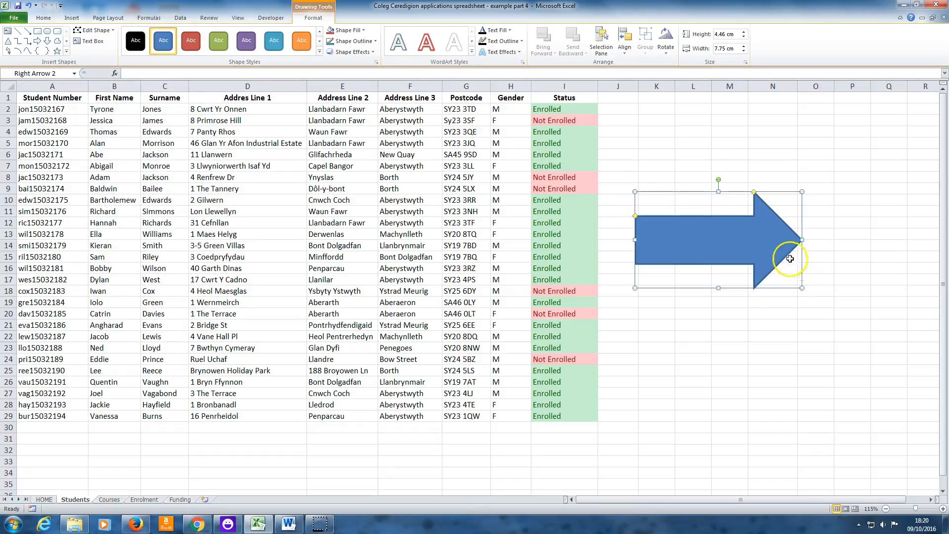
mouse_move(796, 238)
mouse_down()
mouse_move(680, 253)
mouse_move(602, 243)
mouse_move(767, 245)
mouse_up()
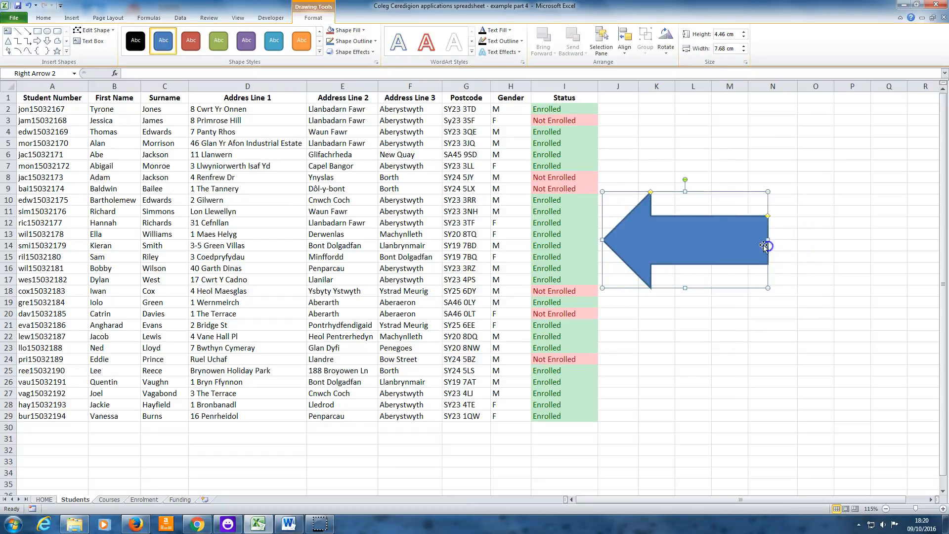
drag(712, 236, 749, 238)
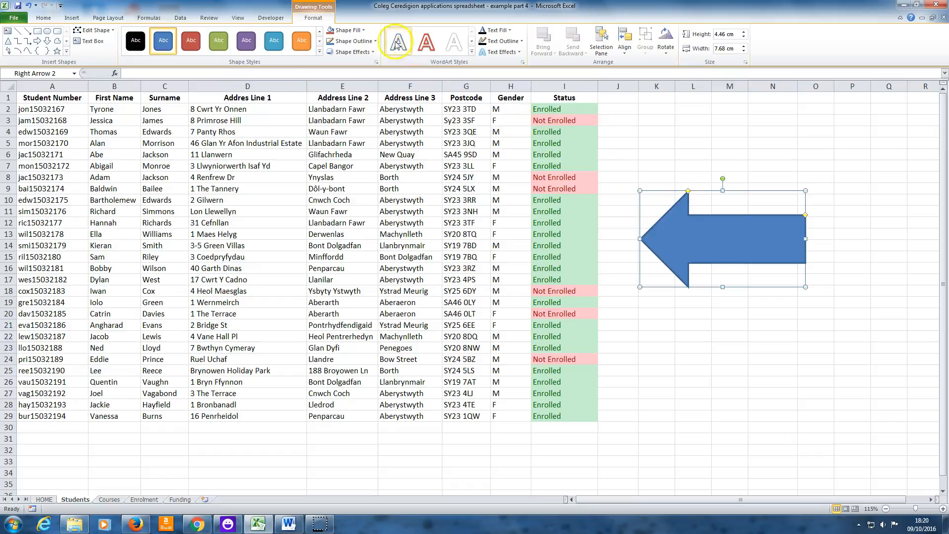
Apply the Intense Effect - Red, Accent 2 shape style to the arrow on the Students sheet.
click(320, 52)
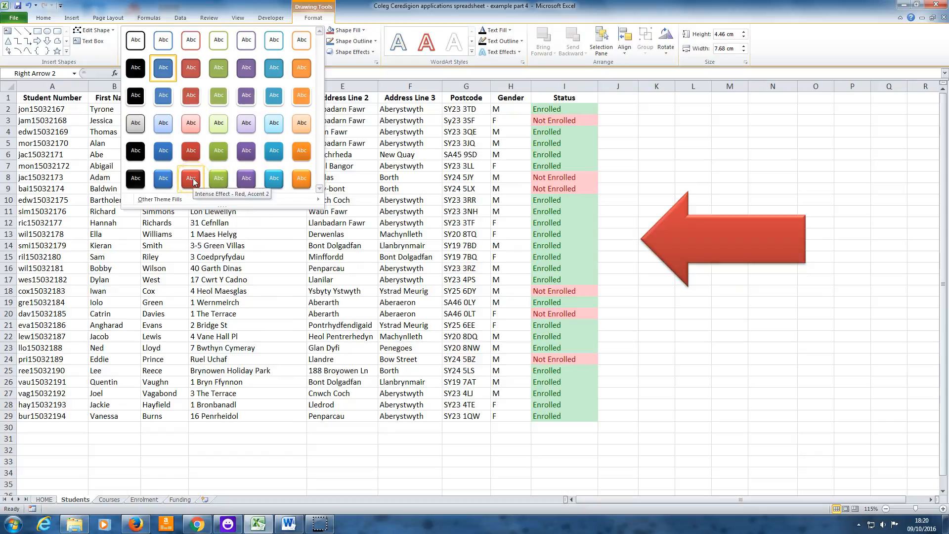
click(195, 183)
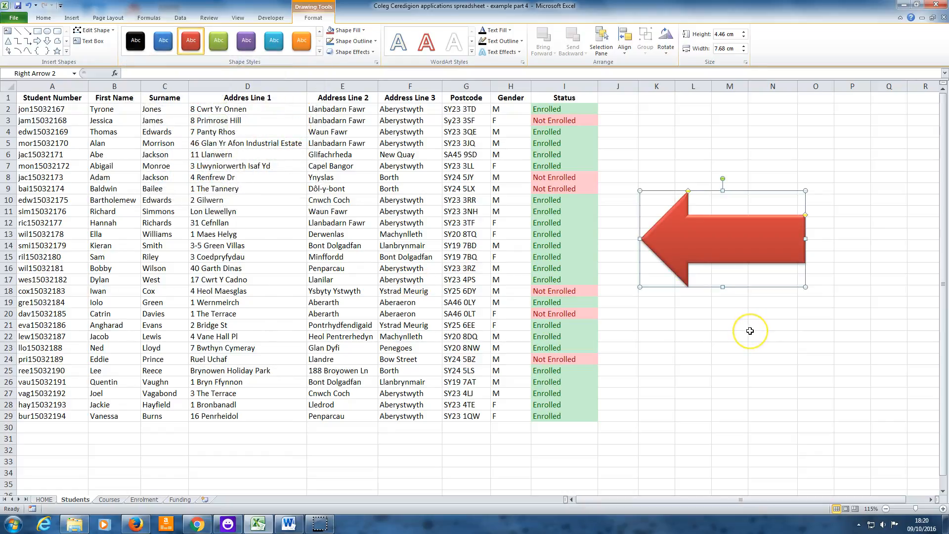
click(780, 332)
Add the text HOME to the red arrow and centre it horizontally and vertically.
click(743, 247)
right_click(743, 247)
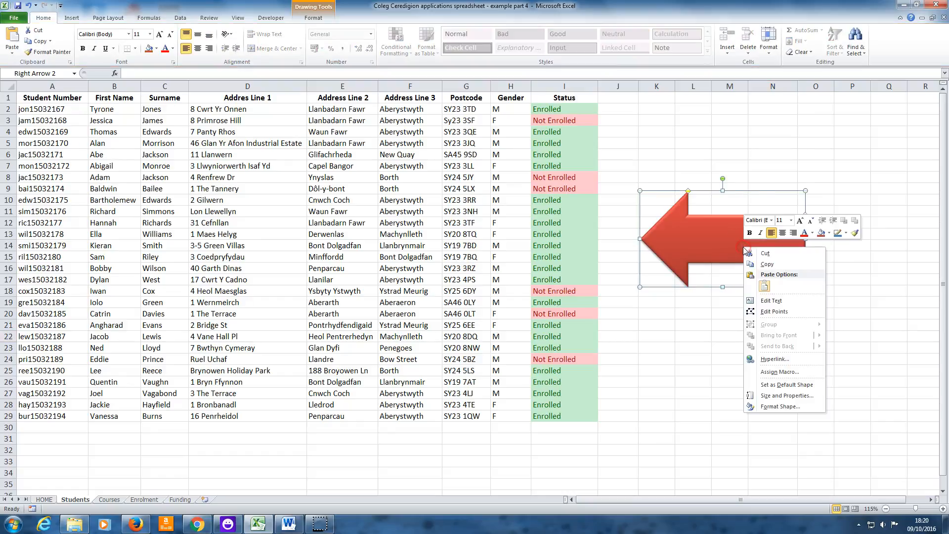
click(768, 299)
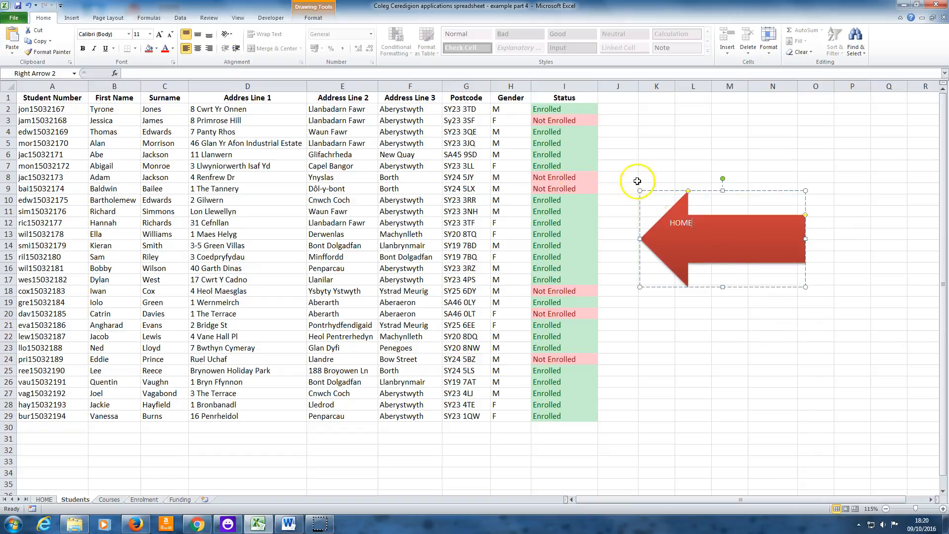
click(199, 36)
click(197, 48)
Set the font size of the arrow's HOME text to 44 and deselect the shape.
click(74, 18)
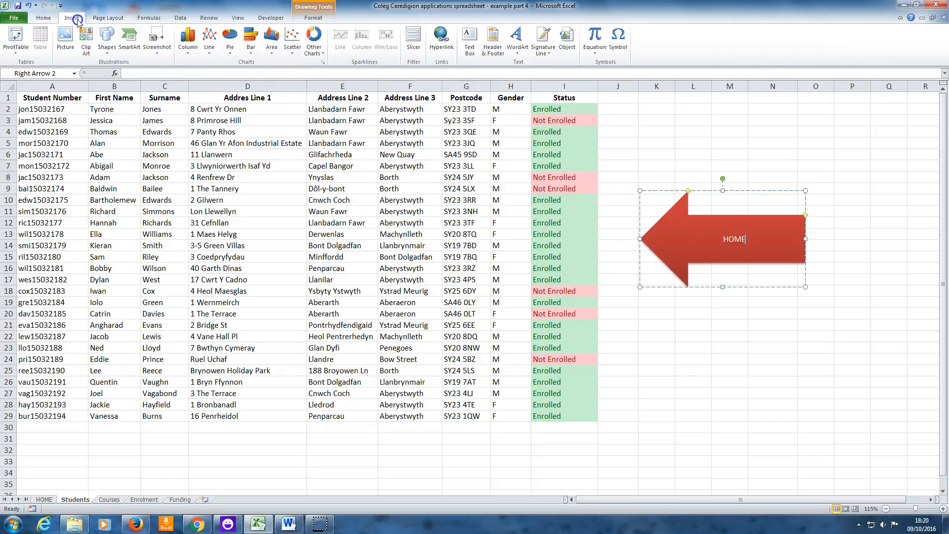
click(44, 17)
click(149, 34)
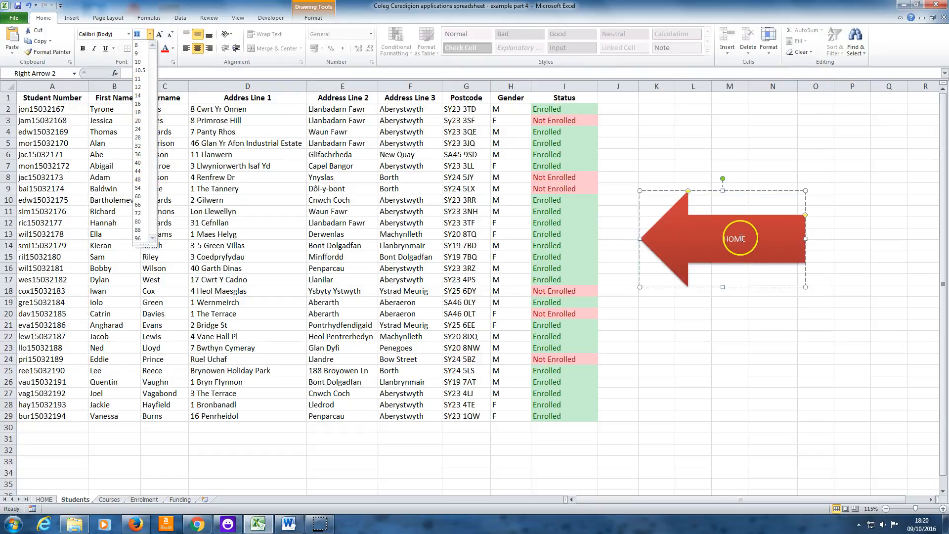
text(40)
double_click(737, 240)
click(151, 34)
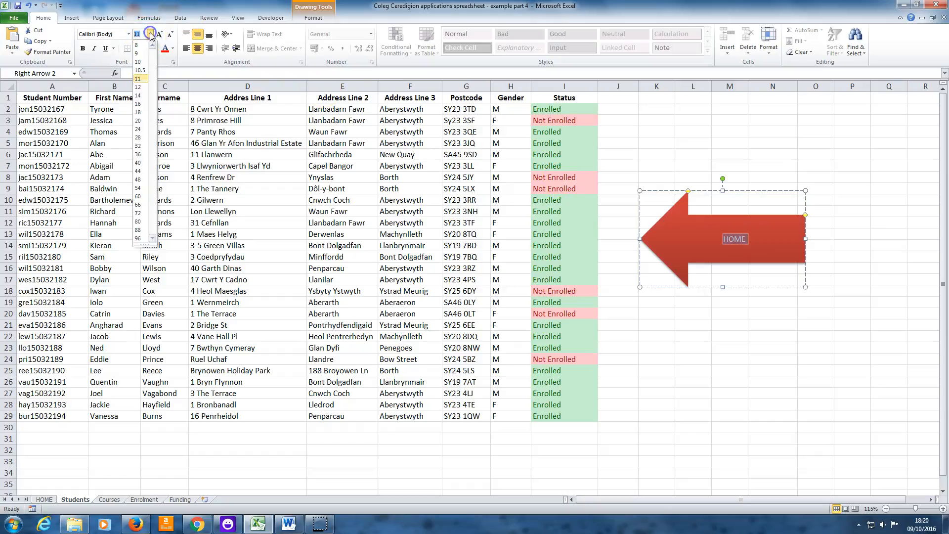
click(138, 171)
click(801, 337)
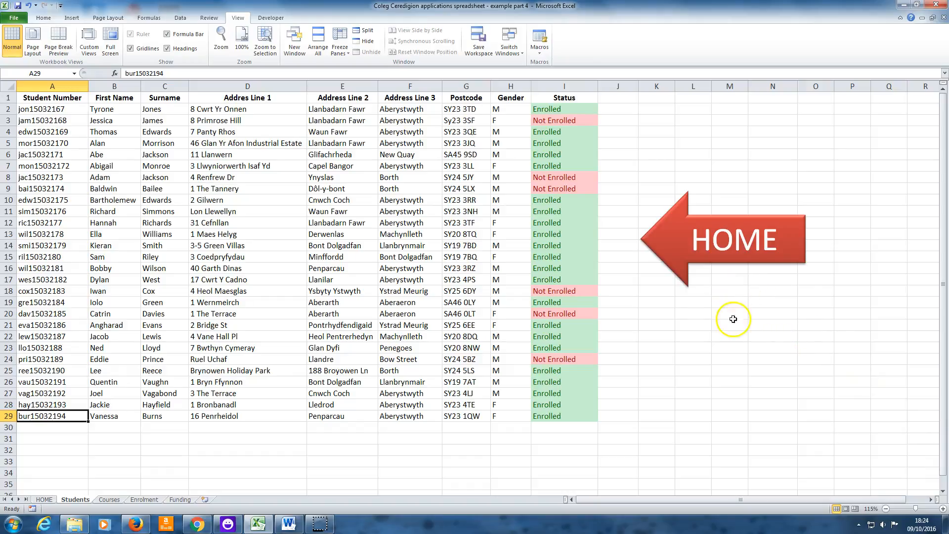
Test the Students sheet's HOME arrow, then the COURSES, ENROLMENT and FUNDING buttons, returning with each sheet's HOME arrow.
click(729, 261)
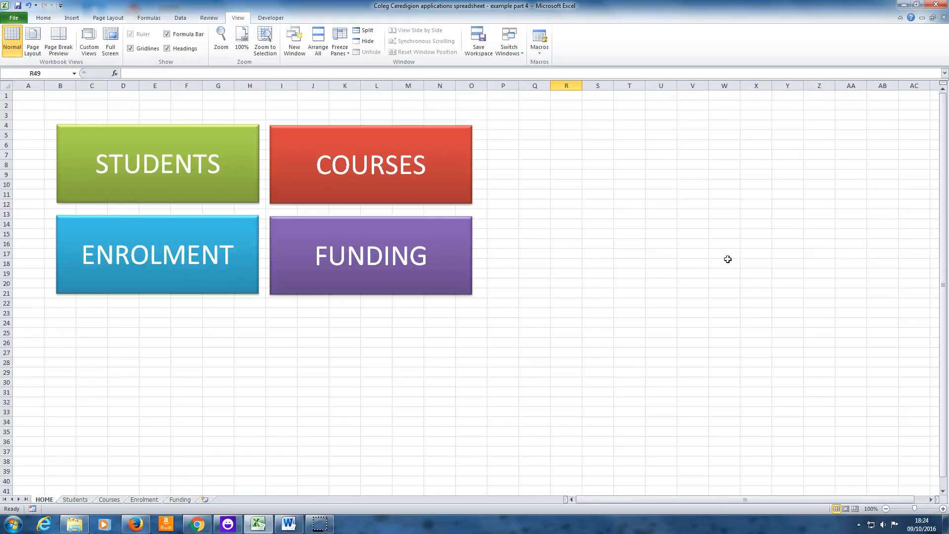
click(330, 178)
click(521, 184)
click(225, 242)
click(529, 201)
click(405, 258)
click(655, 210)
Retest all four buttons on the HOME sheet in order, from STUDENTS to FUNDING, returning through the HOME arrow each time.
click(239, 169)
click(662, 237)
click(464, 200)
click(425, 208)
click(240, 265)
click(573, 204)
click(389, 249)
click(714, 225)
Check the COURSES, STUDENTS and ENROLMENT round trips again, then open the Funding sheet from its tab and return with its HOME arrow.
click(379, 191)
click(495, 179)
click(227, 165)
click(675, 232)
click(238, 258)
click(572, 190)
click(181, 498)
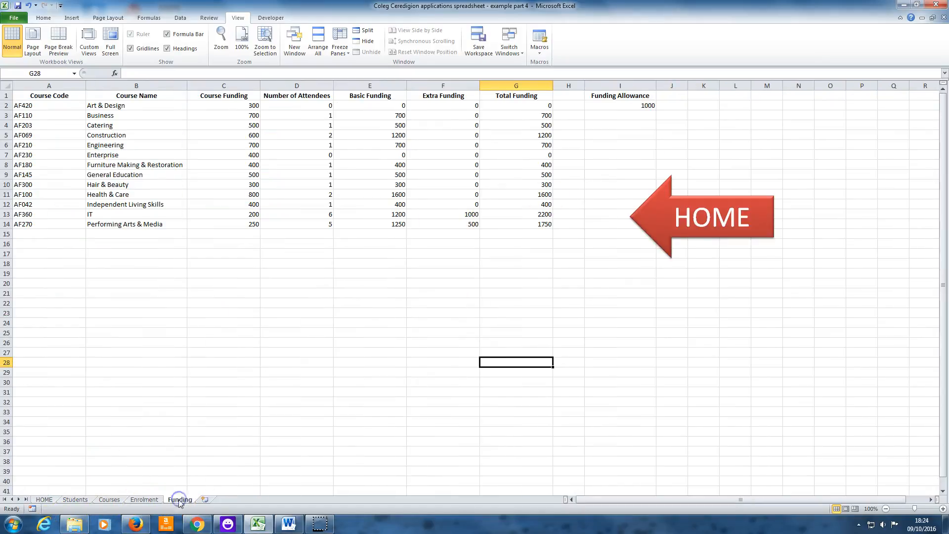
click(729, 220)
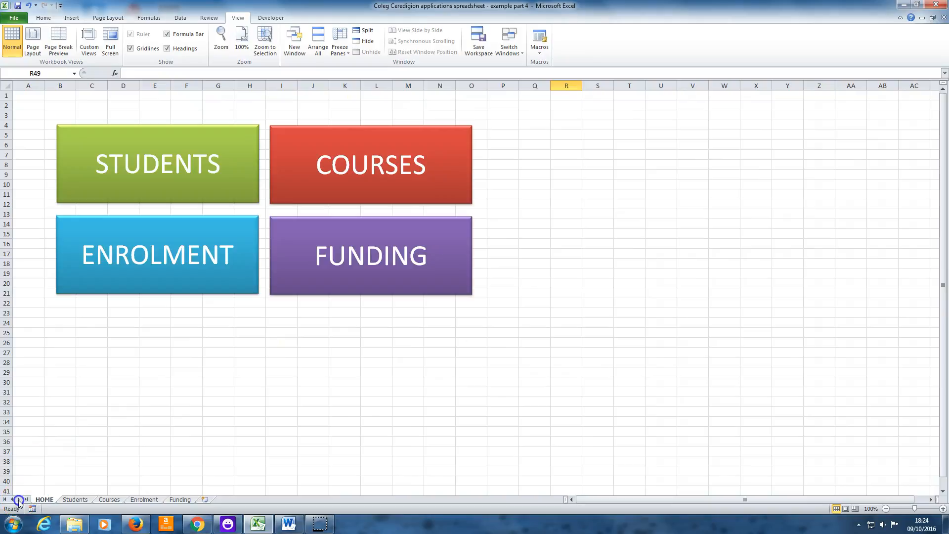